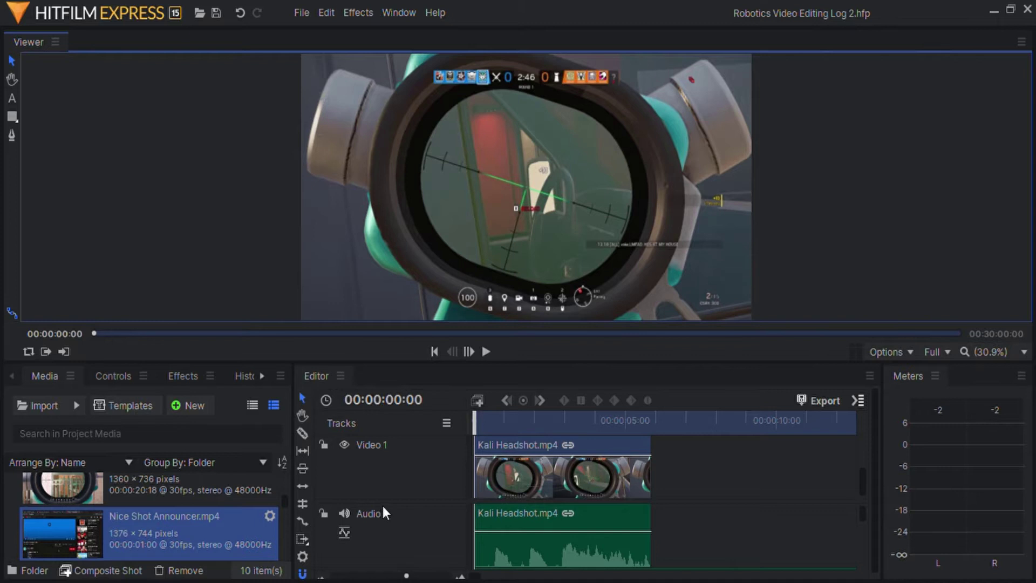
# Toggle Video 2's visibility to preview the Borderlands clip, then hide it again
pyautogui.scroll(2, 400, 461)
pyautogui.scroll(-1, 405, 477)
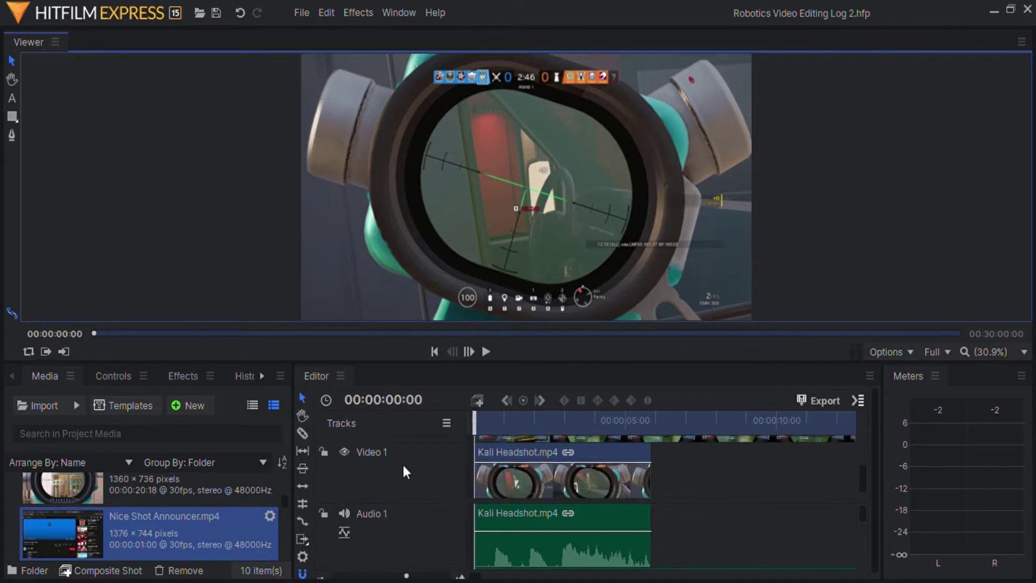
pyautogui.scroll(2, 406, 472)
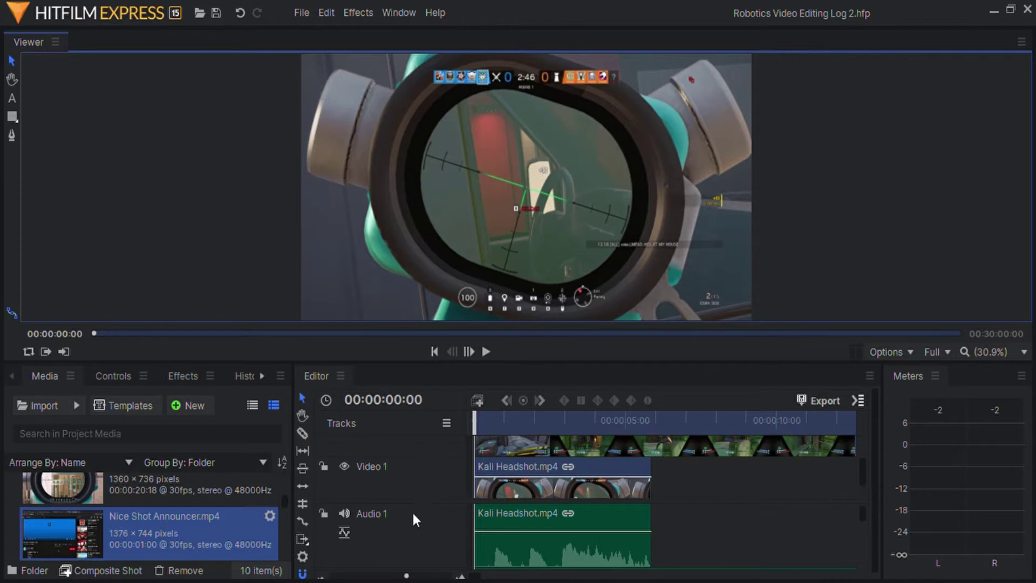
pyautogui.scroll(3, 406, 483)
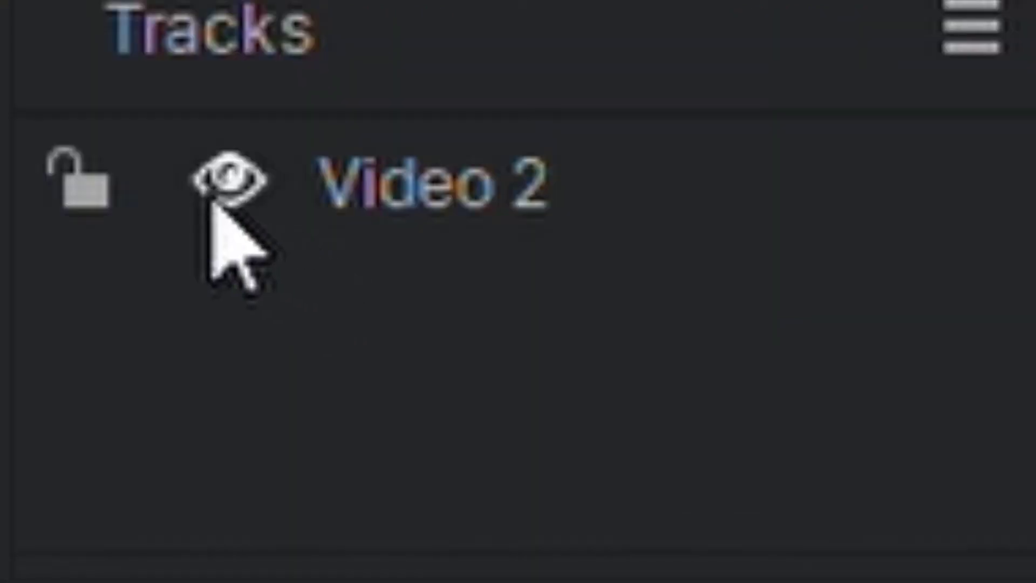
pyautogui.click(229, 181)
pyautogui.scroll(-2, 355, 461)
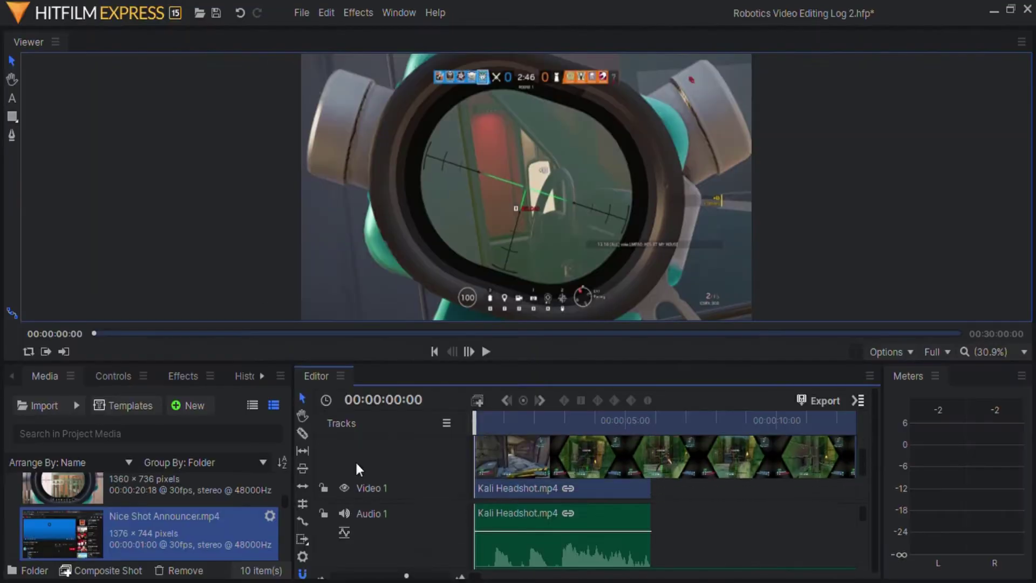
pyautogui.scroll(2, 352, 508)
pyautogui.click(344, 445)
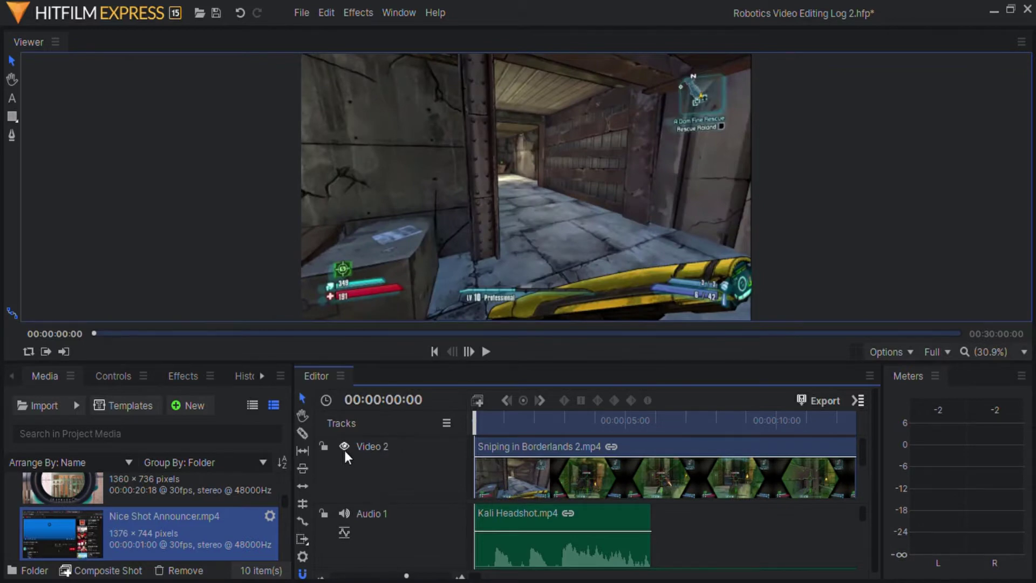
pyautogui.click(344, 447)
# Scroll the timeline down to the audio tracks showing the Coconut Mall music on Audio 3
pyautogui.scroll(-2, 352, 449)
pyautogui.scroll(2, 419, 474)
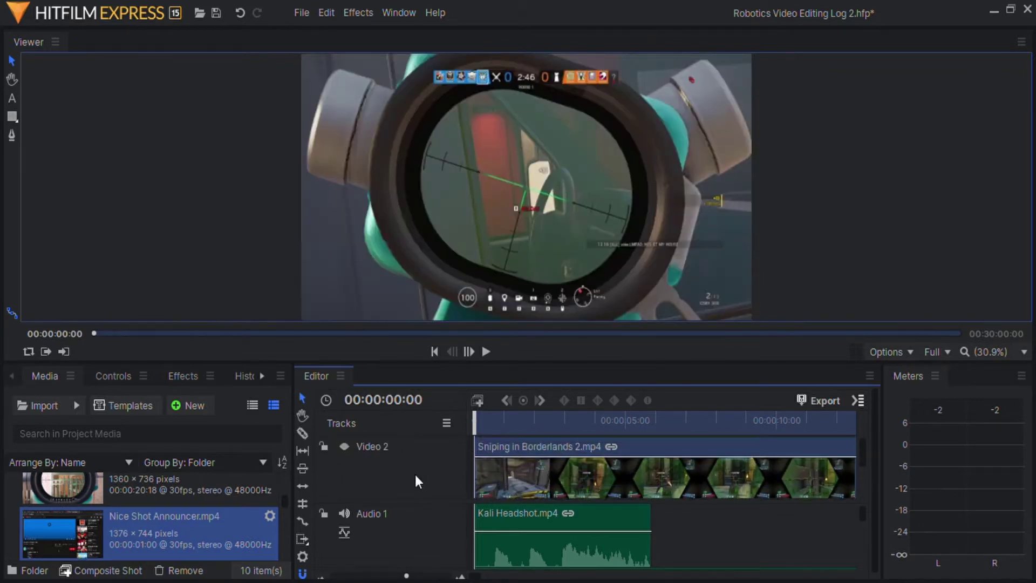
pyautogui.scroll(-1, 396, 534)
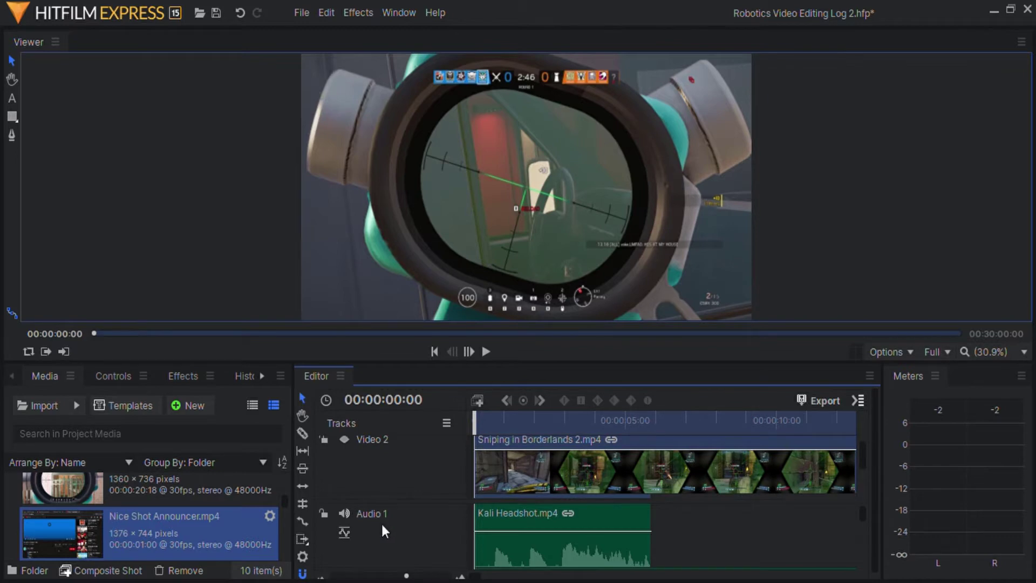
pyautogui.scroll(-2, 381, 522)
pyautogui.scroll(2, 381, 522)
pyautogui.scroll(-5, 423, 535)
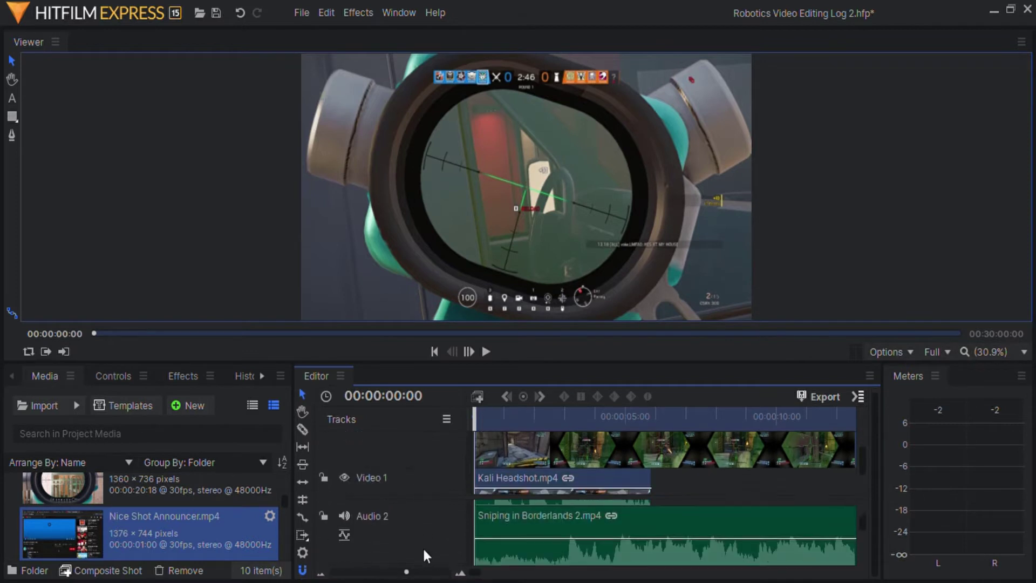
pyautogui.scroll(-1, 424, 556)
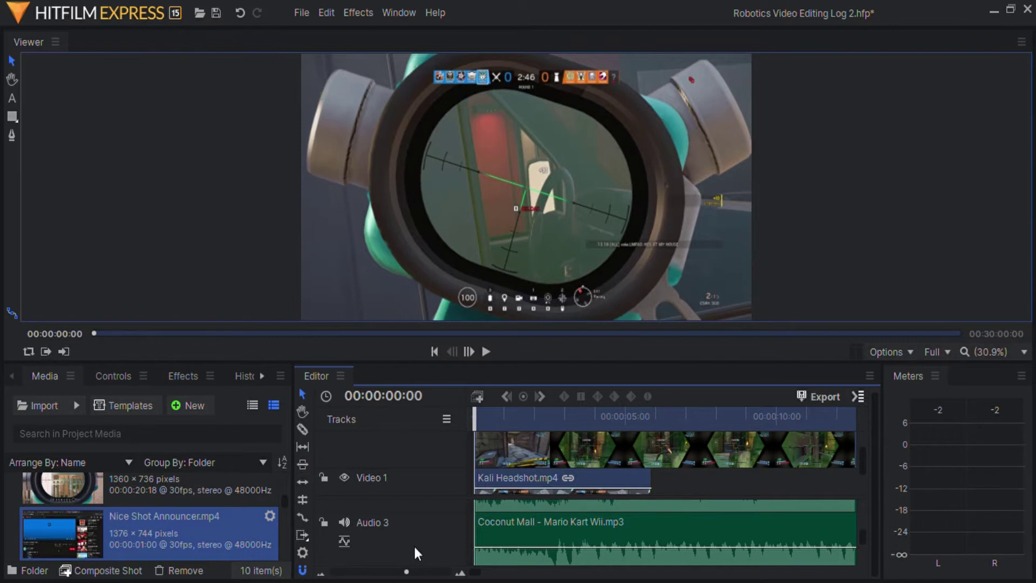
# Play the timeline from the top and stop at 00:00:04:02
pyautogui.scroll(2, 415, 547)
pyautogui.press('space')
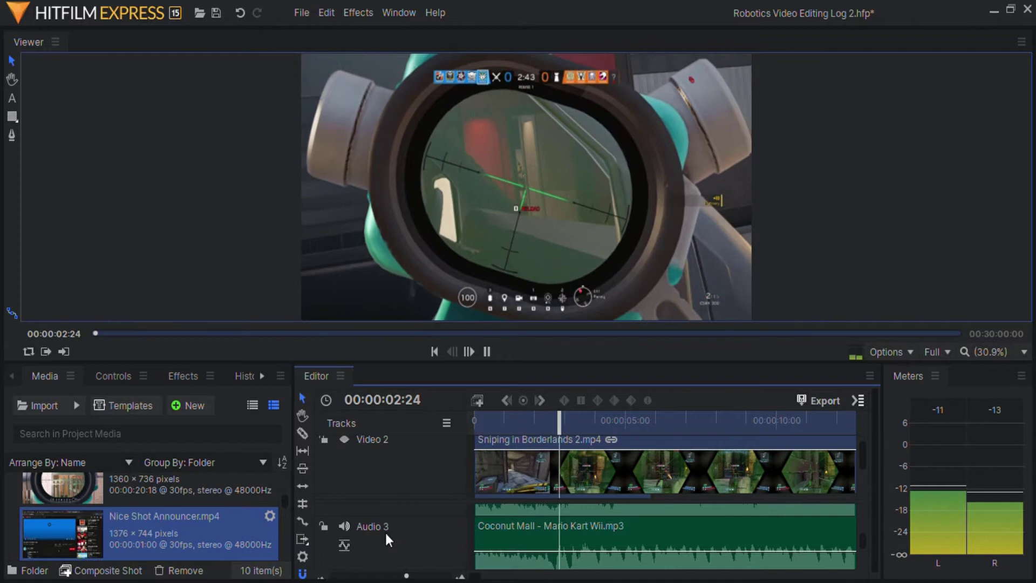
pyautogui.press('space')
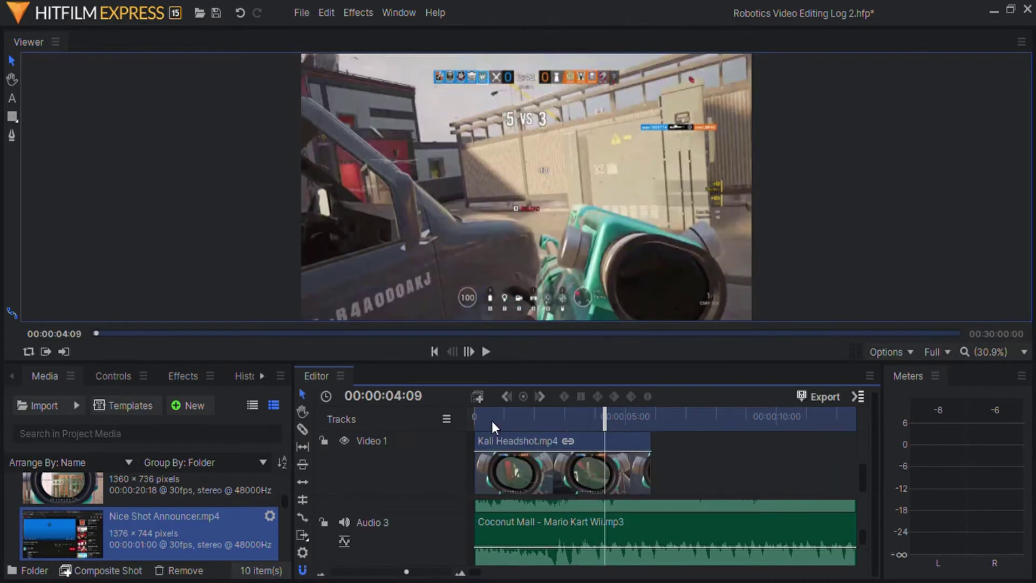
# Apply Cross Dissolve from Transitions - Video > Dissolve to the start of the Kali Headshot clip
pyautogui.moveTo(491, 420); pyautogui.dragTo(451, 412)
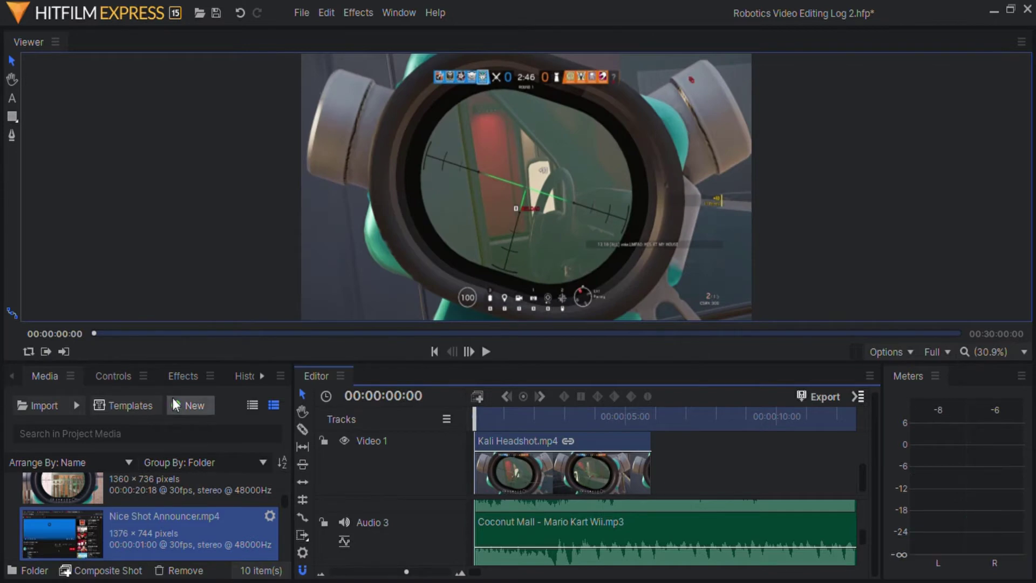
pyautogui.click(181, 377)
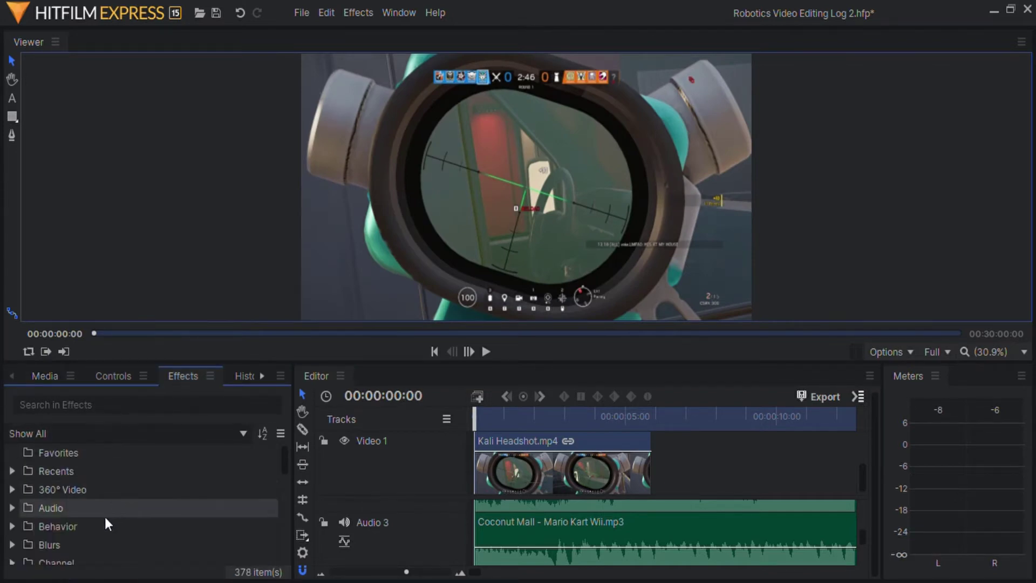
pyautogui.scroll(-6, 104, 517)
pyautogui.click(11, 500)
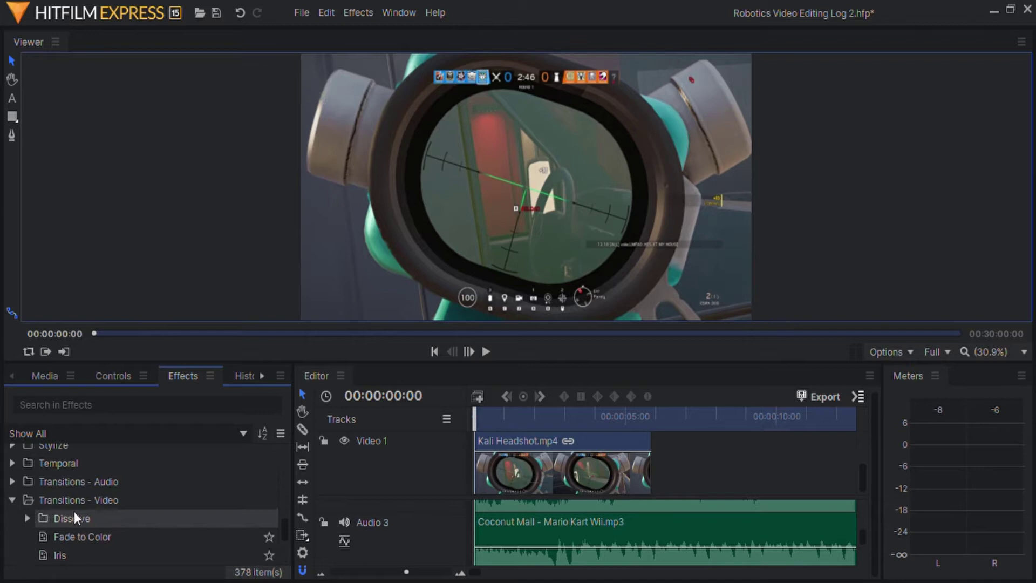
pyautogui.click(26, 518)
pyautogui.scroll(-1, 95, 523)
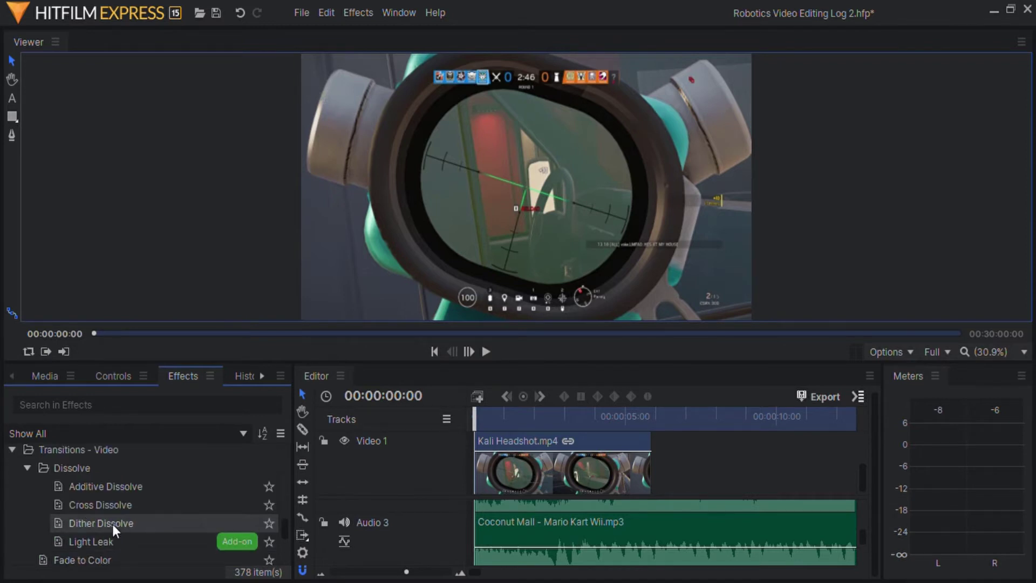
pyautogui.moveTo(80, 506); pyautogui.dragTo(488, 467)
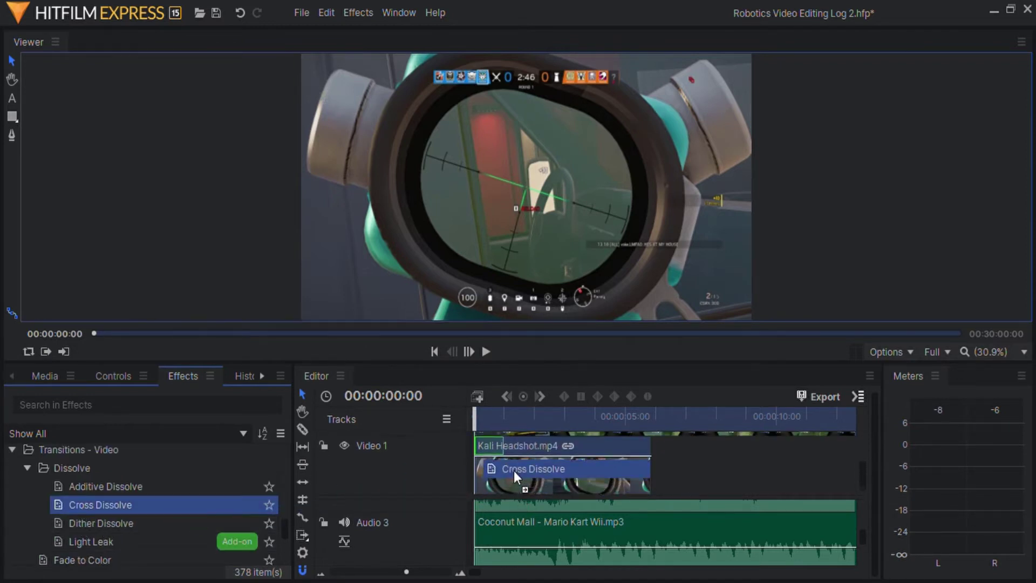
# Preview the fade-in, then select the Kali Headshot clip and play toward the kill moment
pyautogui.press('space')
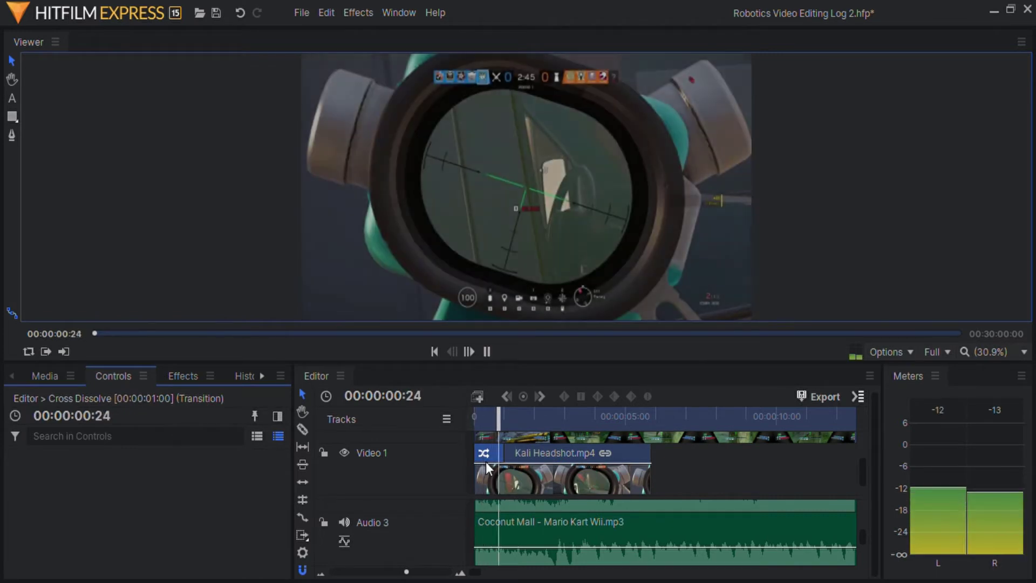
pyautogui.press('space')
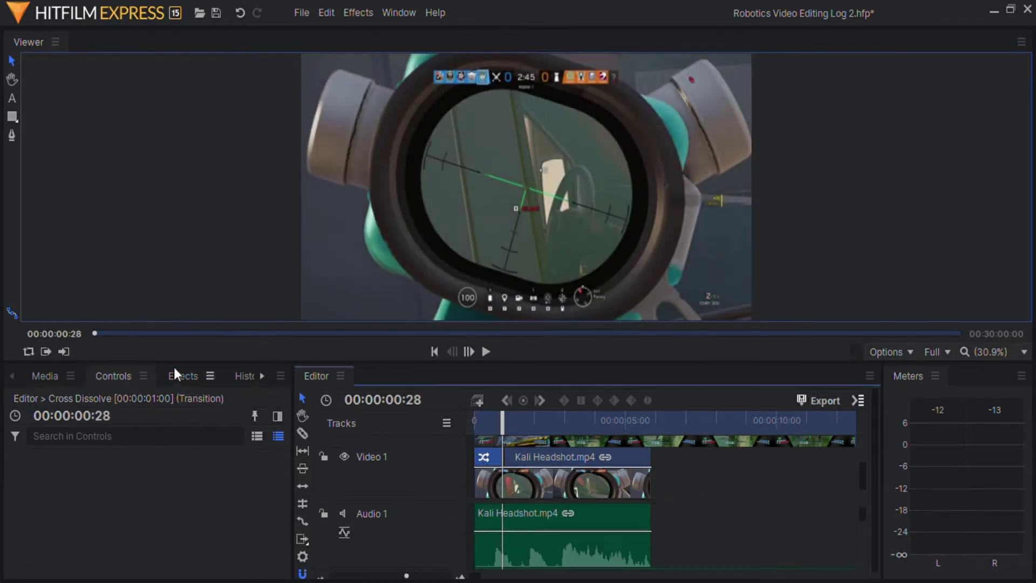
pyautogui.click(177, 371)
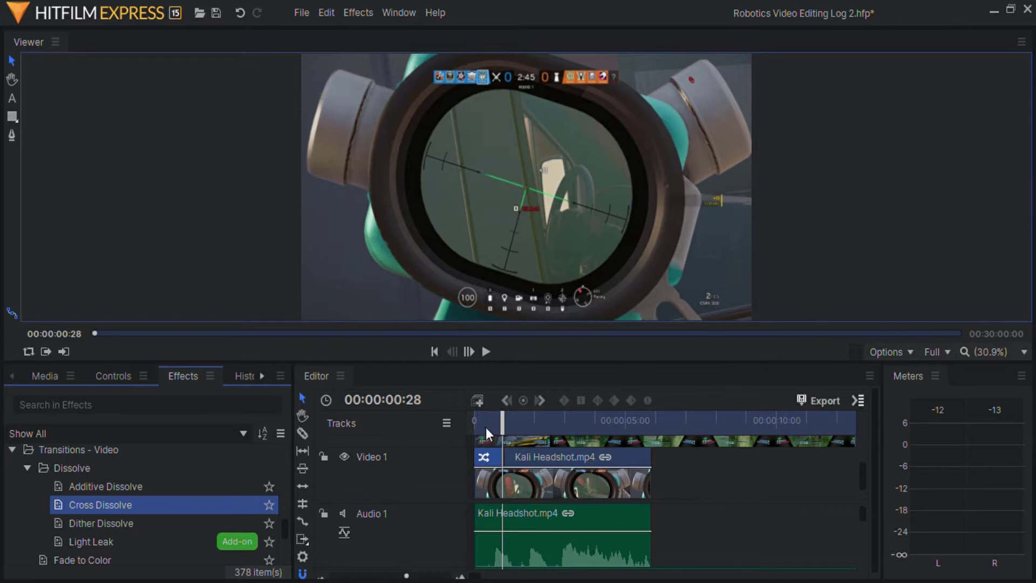
pyautogui.click(483, 475)
pyautogui.press('space')
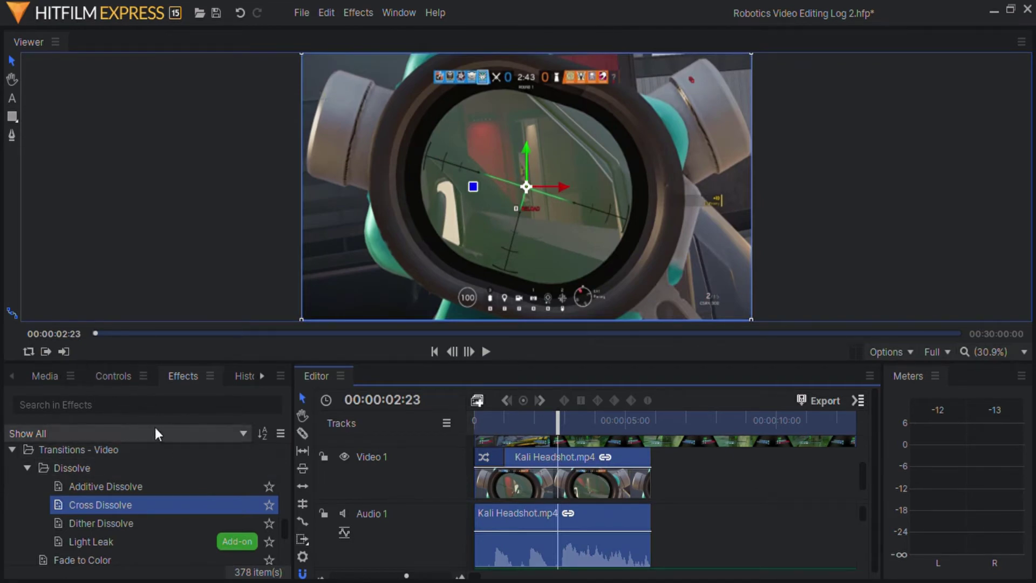
# Keyframe Rotation (Z) from 0x at the clip start to 1x at 00:00:02:23, then play it back
pyautogui.click(116, 373)
pyautogui.scroll(-3, 95, 490)
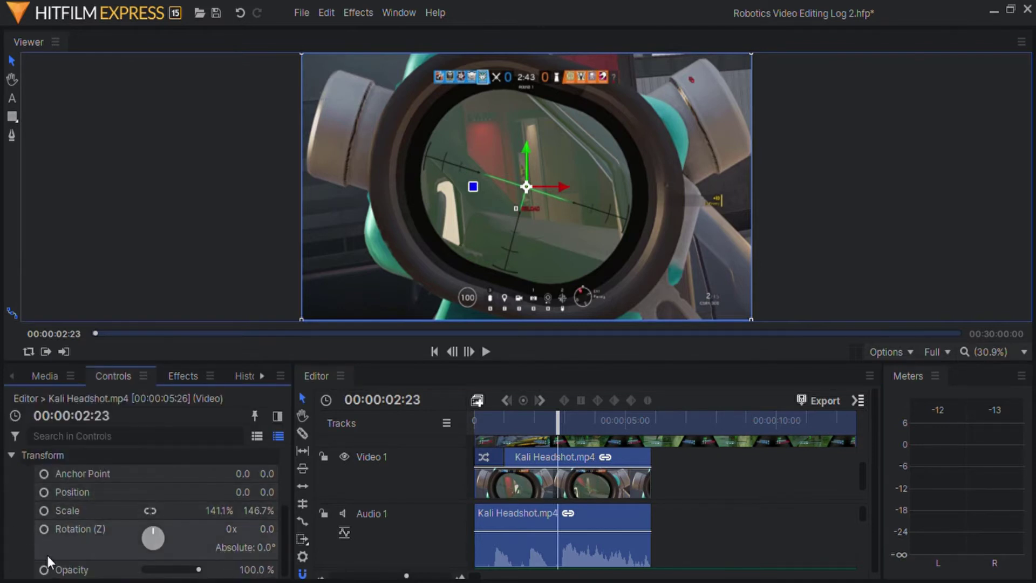
pyautogui.click(44, 533)
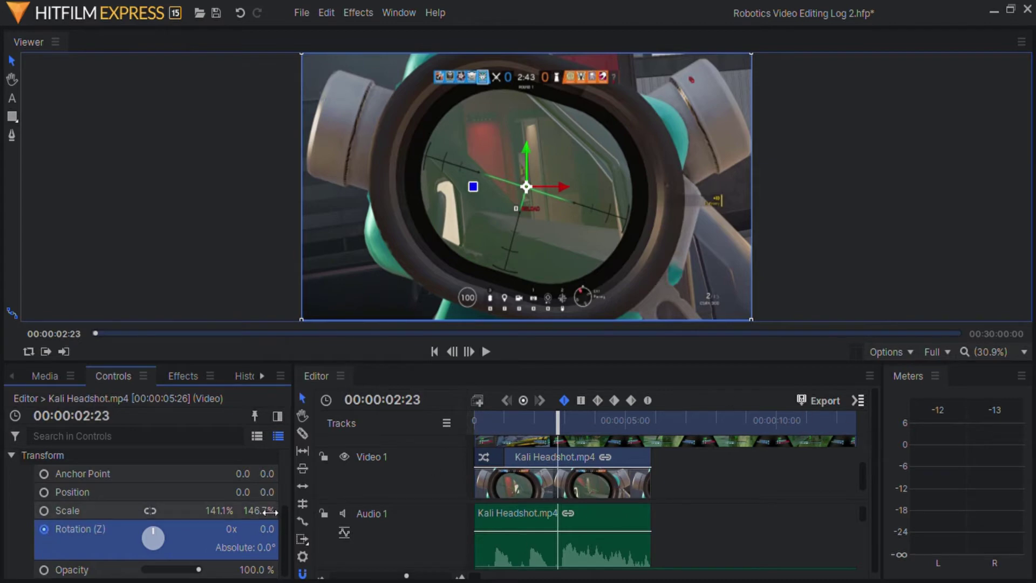
pyautogui.moveTo(252, 540); pyautogui.dragTo(442, 518)
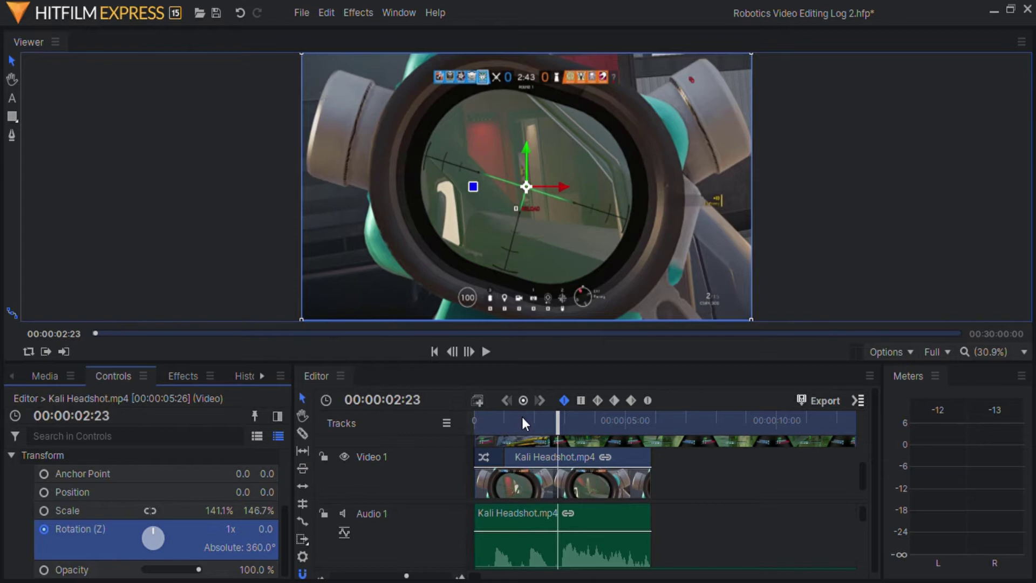
pyautogui.moveTo(523, 423); pyautogui.dragTo(348, 475)
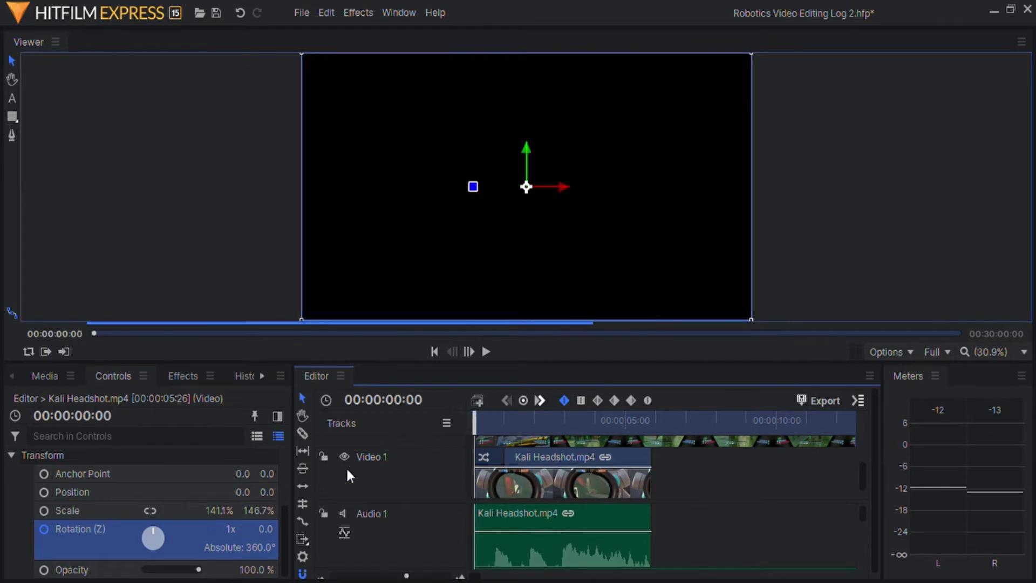
pyautogui.click(235, 527)
pyautogui.write('0')
pyautogui.press('Return')
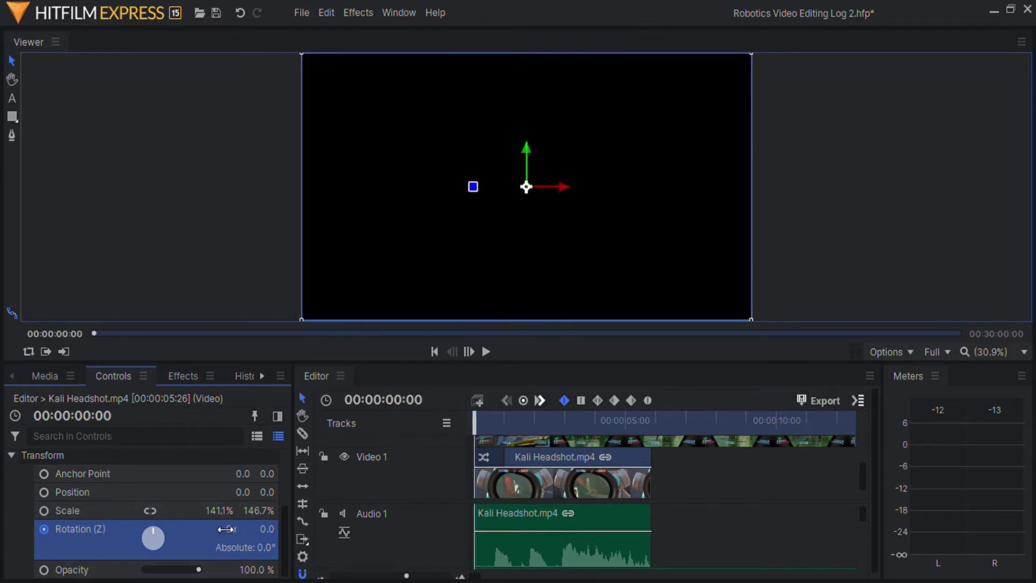
pyautogui.press('space')
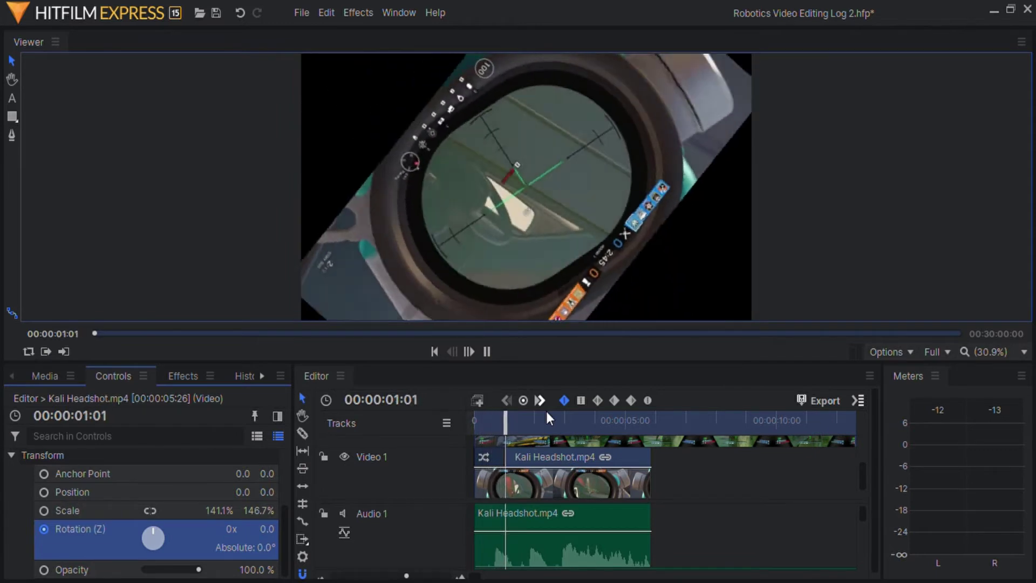
pyautogui.press('space')
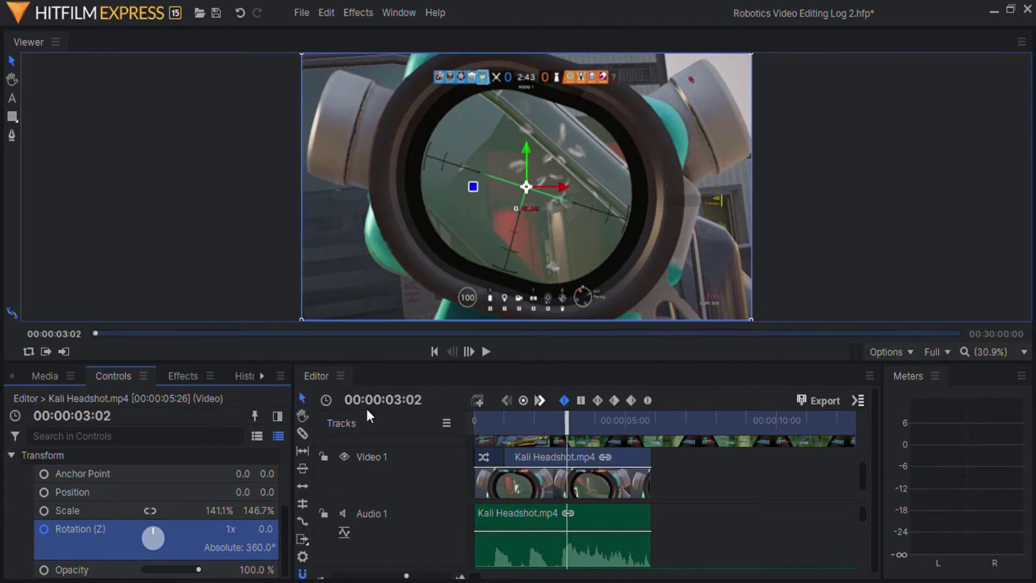
pyautogui.moveTo(576, 427); pyautogui.dragTo(567, 432)
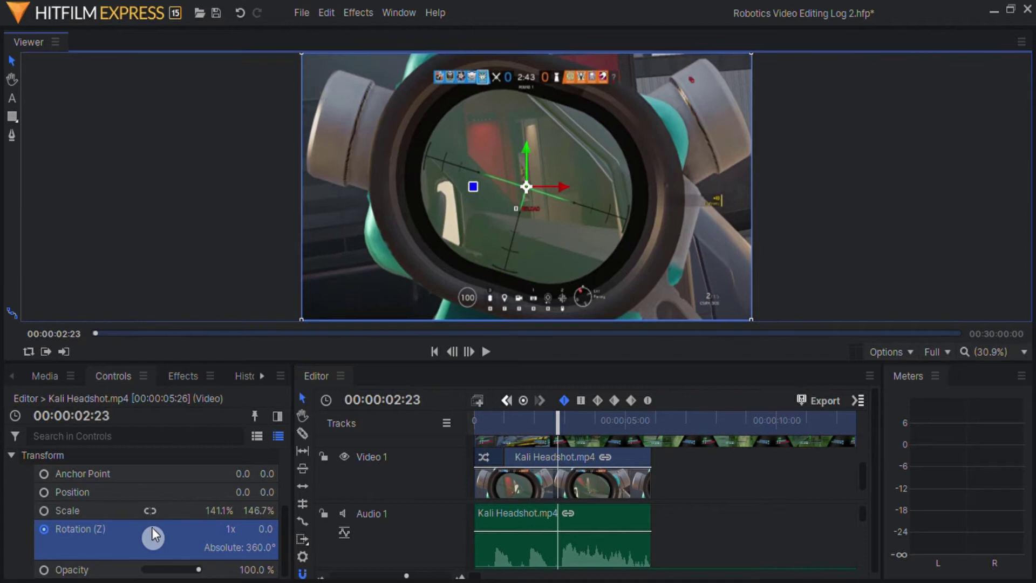
# Keyframe the Kali clip's scale in the viewer so it zooms to 141.1% by 146.7% while spinning
pyautogui.click(43, 511)
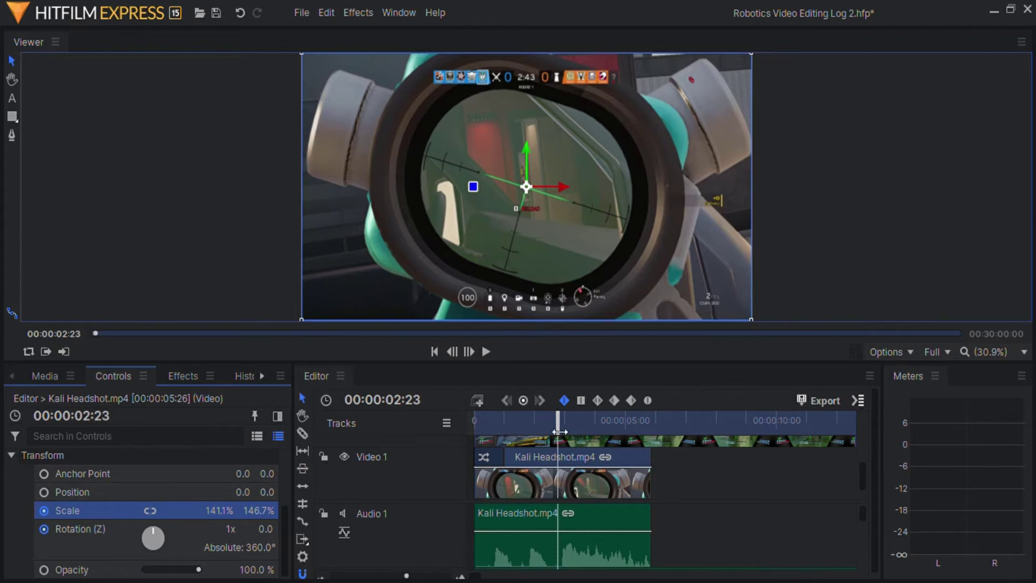
pyautogui.moveTo(559, 432); pyautogui.dragTo(536, 432)
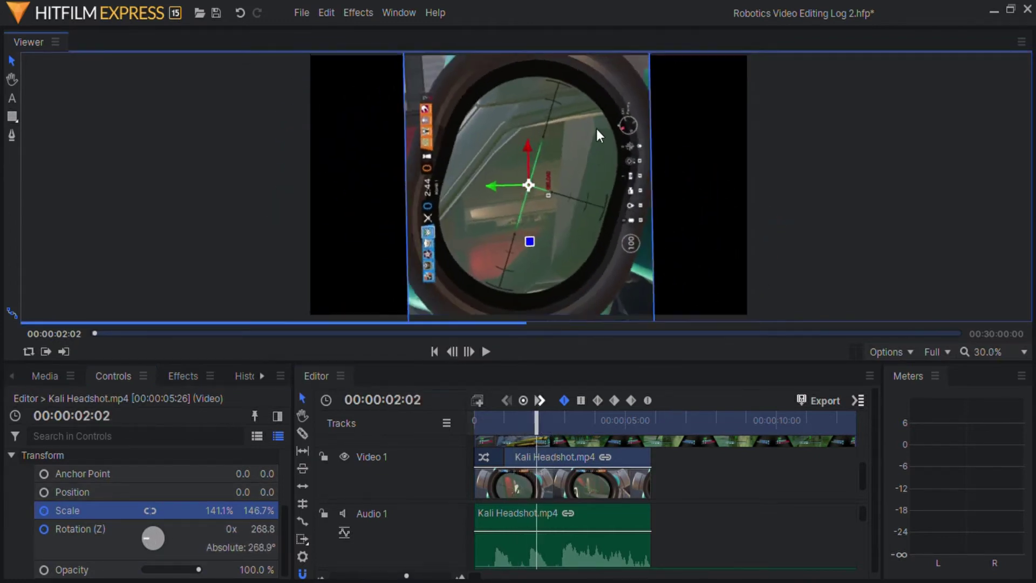
pyautogui.scroll(-3, 596, 129)
pyautogui.moveTo(617, 225); pyautogui.dragTo(711, 301)
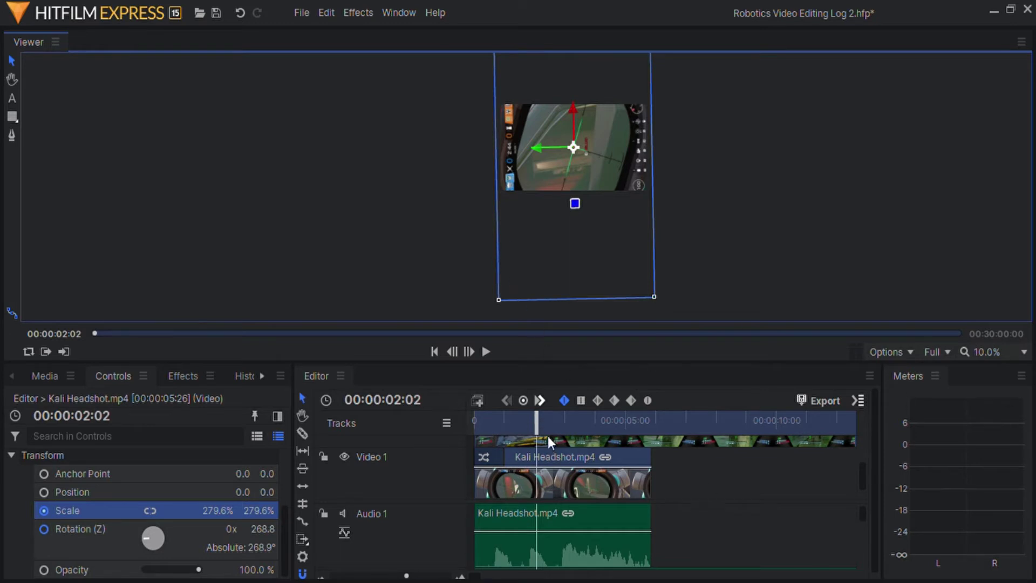
pyautogui.moveTo(549, 436); pyautogui.dragTo(532, 437)
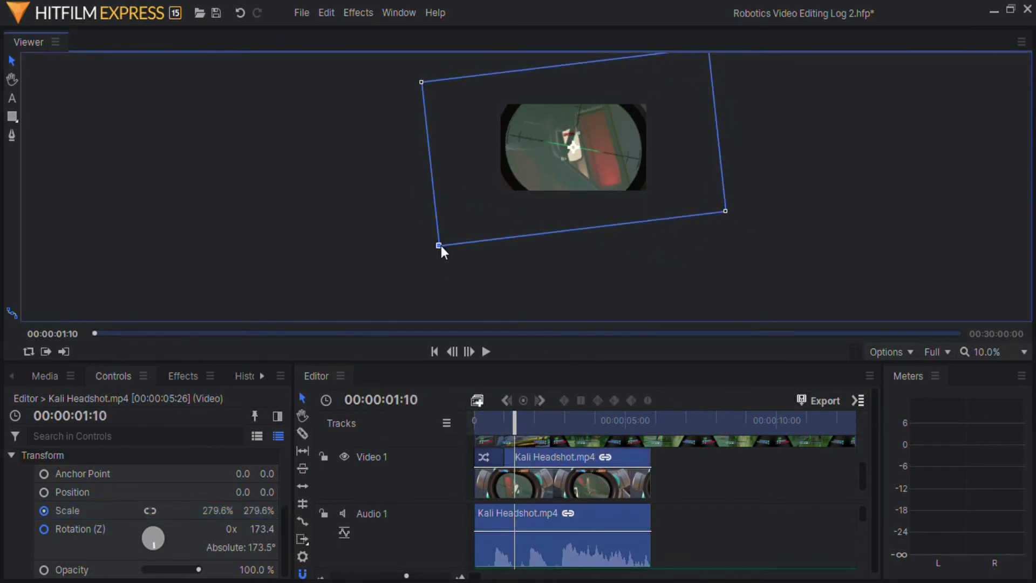
pyautogui.moveTo(442, 245); pyautogui.dragTo(491, 226)
pyautogui.moveTo(538, 414); pyautogui.dragTo(513, 424)
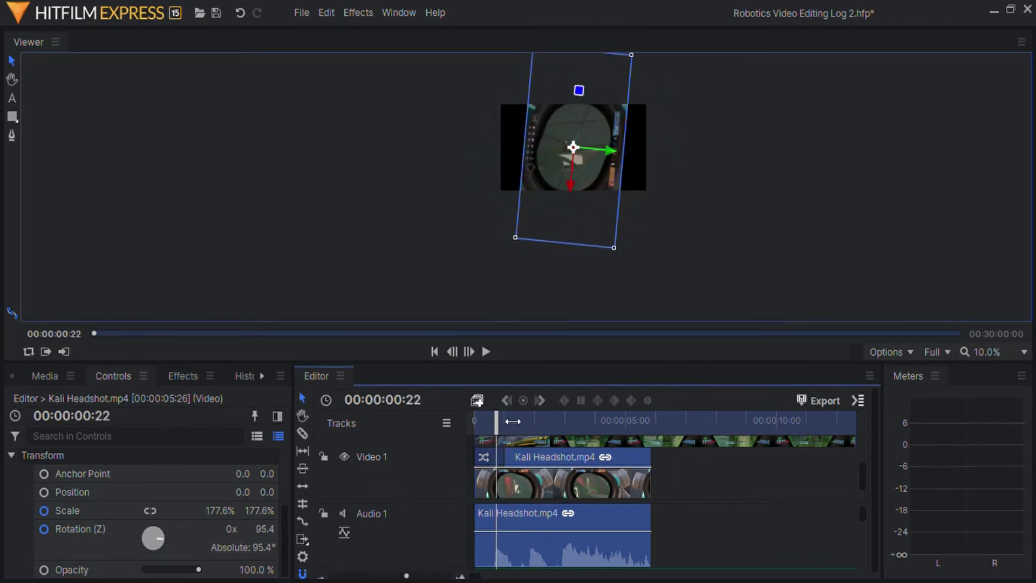
pyautogui.moveTo(615, 249); pyautogui.dragTo(674, 310)
pyautogui.moveTo(496, 424); pyautogui.dragTo(446, 426)
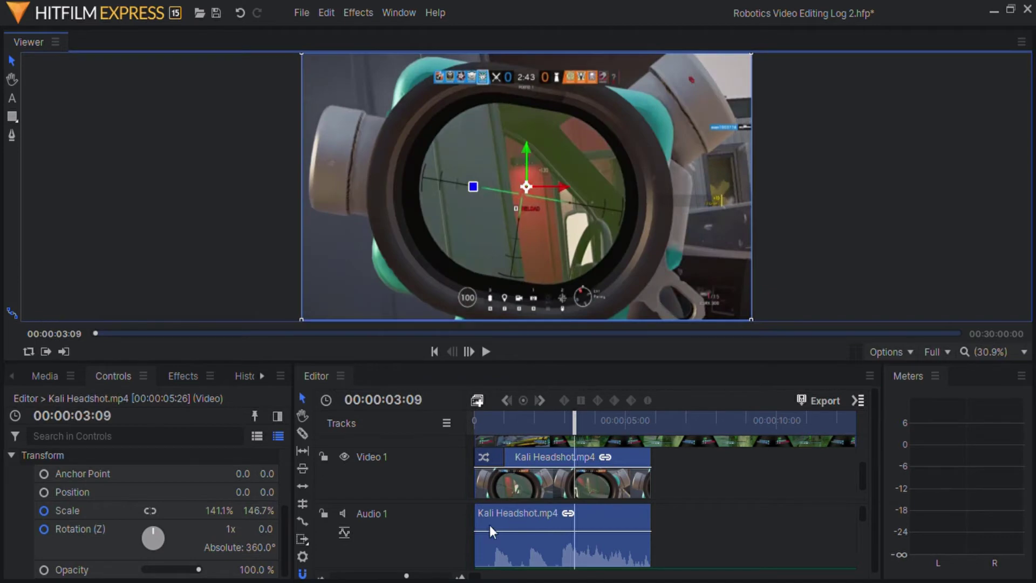
pyautogui.moveTo(485, 436); pyautogui.dragTo(475, 432)
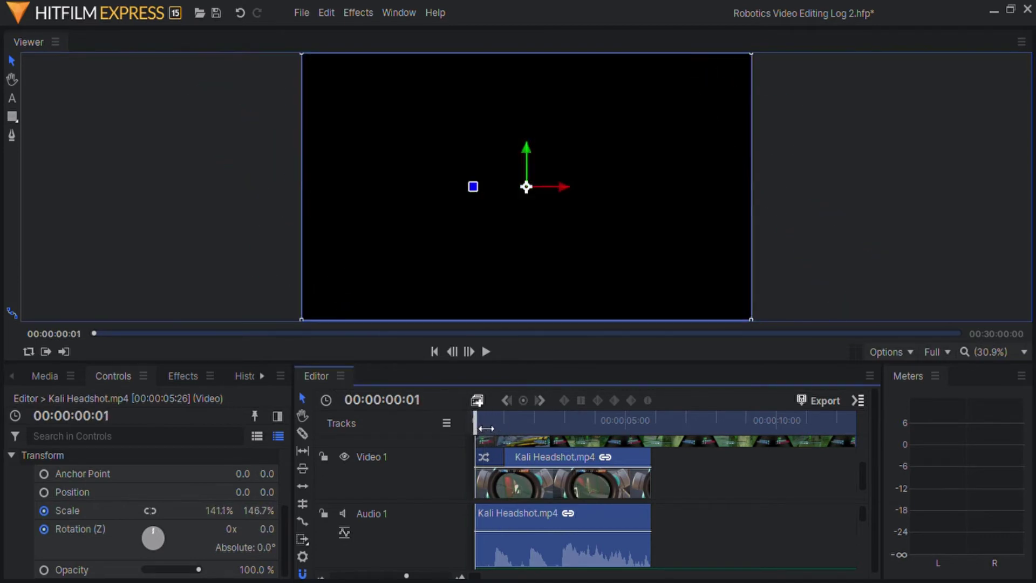
pyautogui.moveTo(485, 428); pyautogui.dragTo(575, 424)
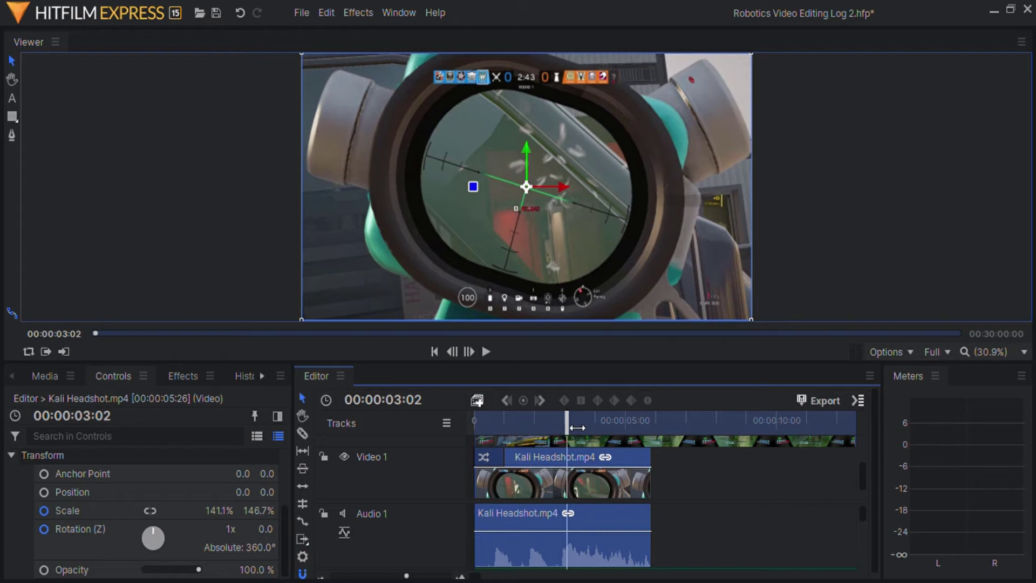
# Slice the Kali Headshot clip at 00:00:02:26 and select the second part
pyautogui.moveTo(578, 439); pyautogui.dragTo(571, 448)
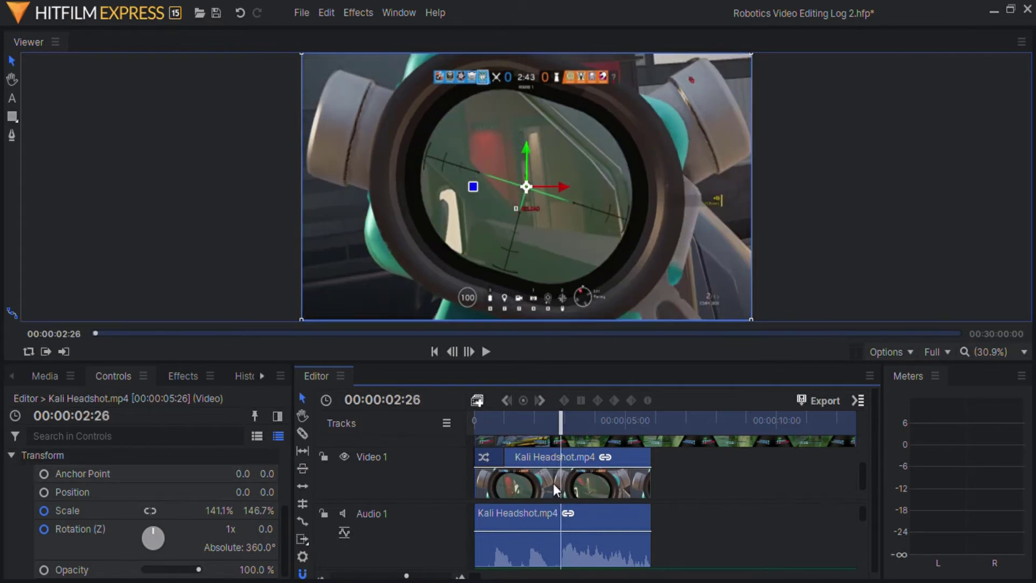
pyautogui.press('c')
pyautogui.click(570, 510)
pyautogui.press('v')
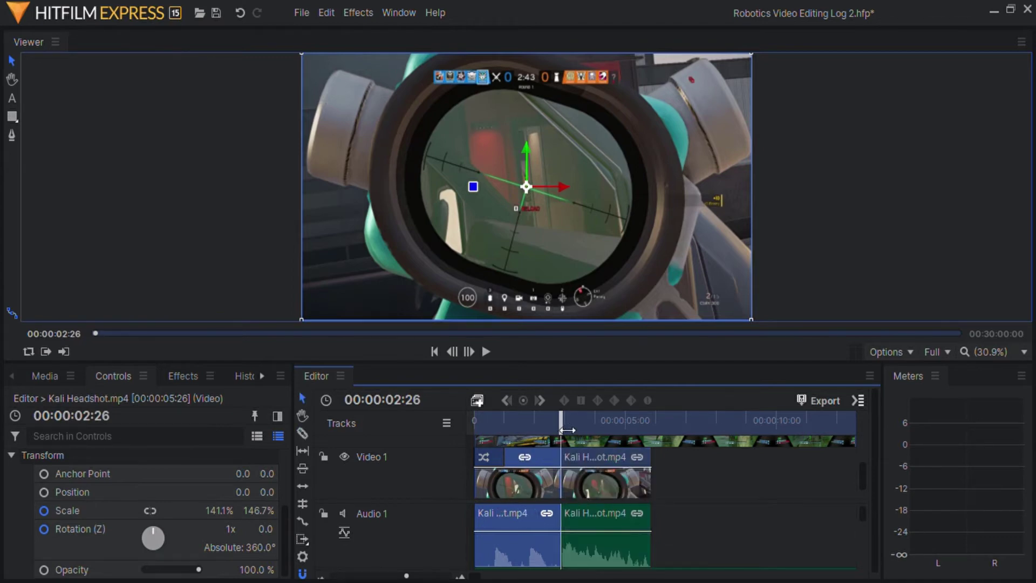
pyautogui.moveTo(567, 430); pyautogui.dragTo(569, 430)
pyautogui.click(575, 485)
# Check the Rotation (Z) value at 00:00:02:26 on the right clip and play back the cut
pyautogui.scroll(-3, 136, 507)
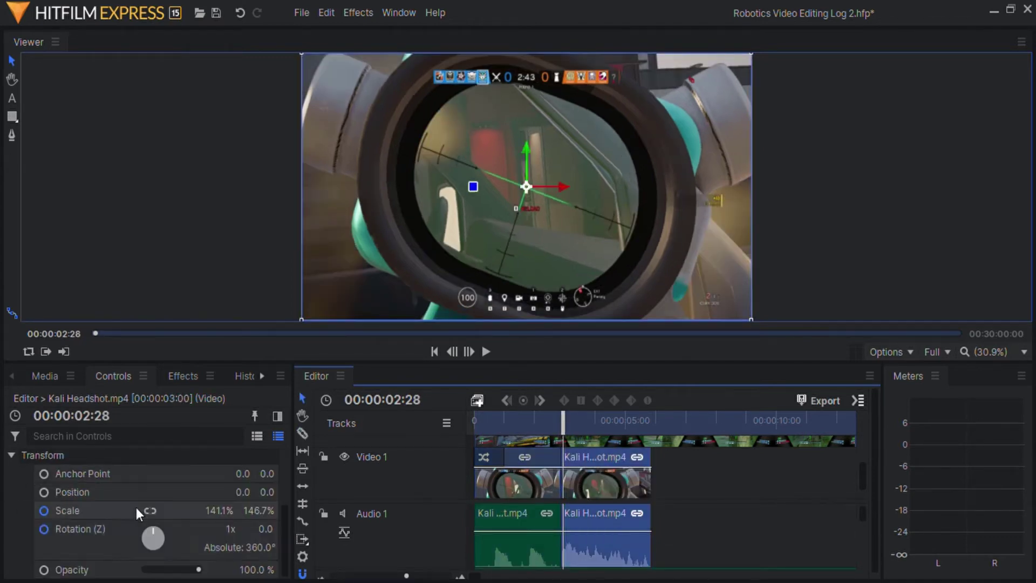
pyautogui.scroll(3, 593, 479)
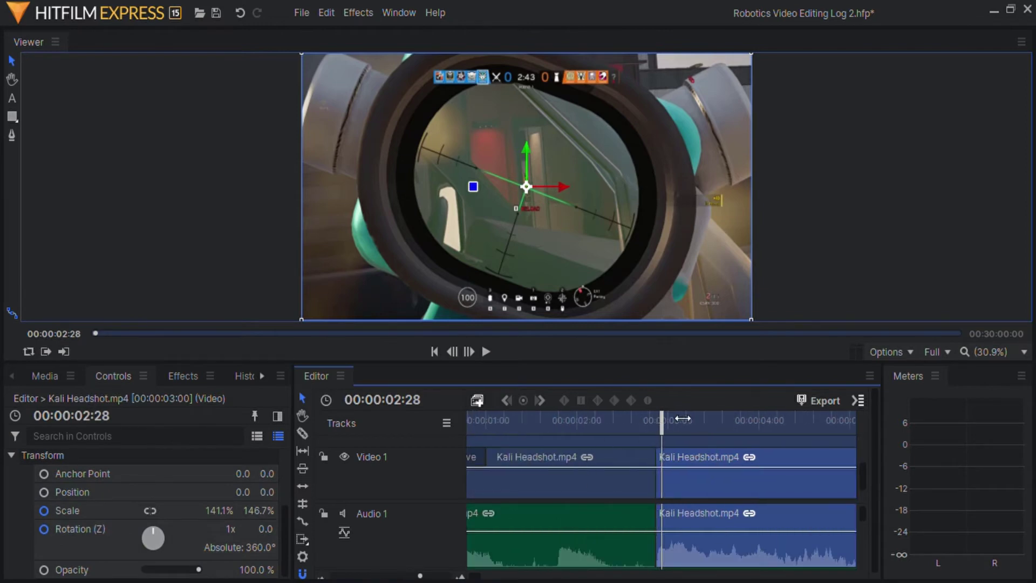
pyautogui.press('Left')
pyautogui.press('Left')
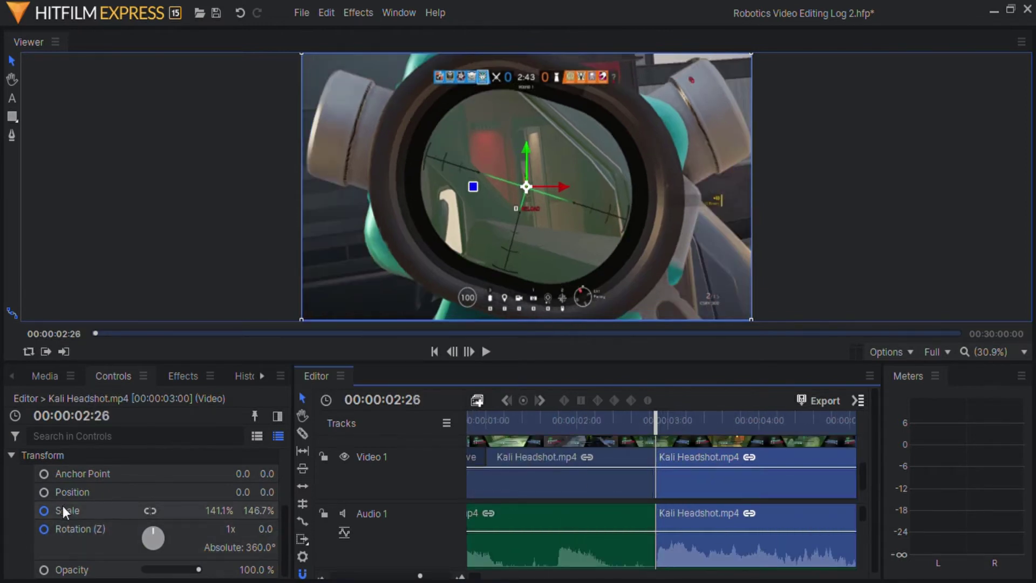
pyautogui.click(41, 529)
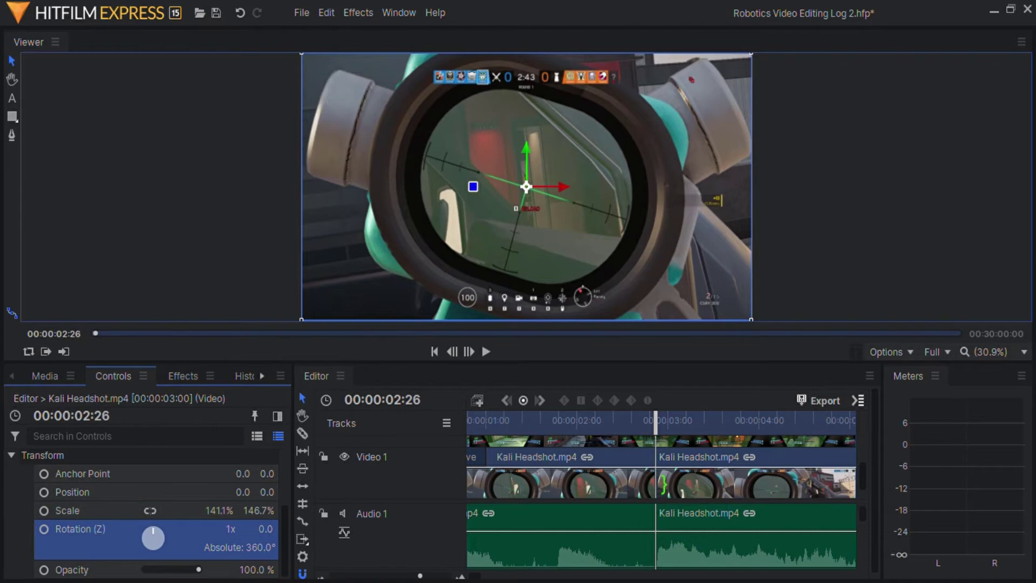
pyautogui.click(667, 495)
pyautogui.scroll(-3, 587, 540)
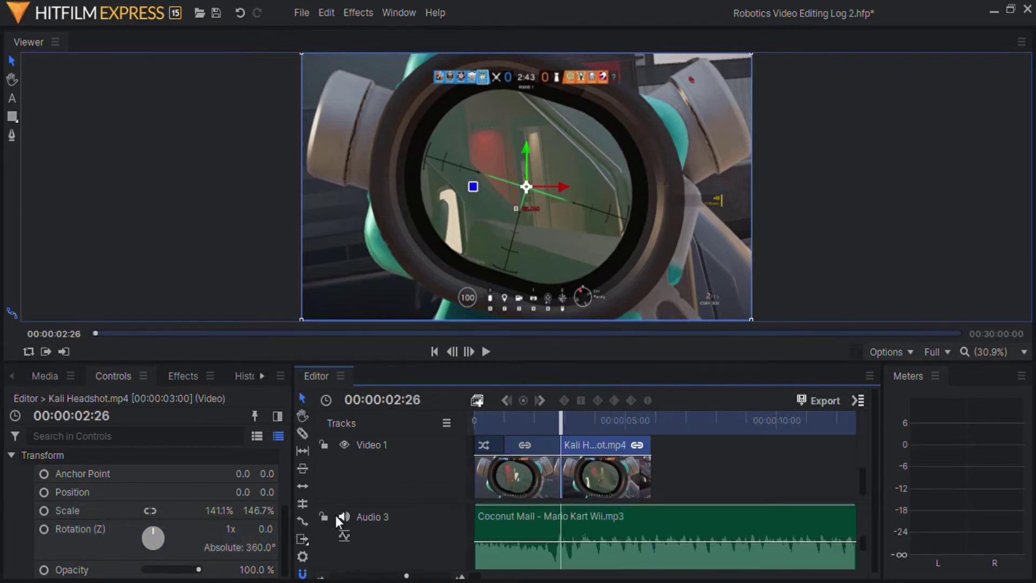
pyautogui.scroll(2, 588, 526)
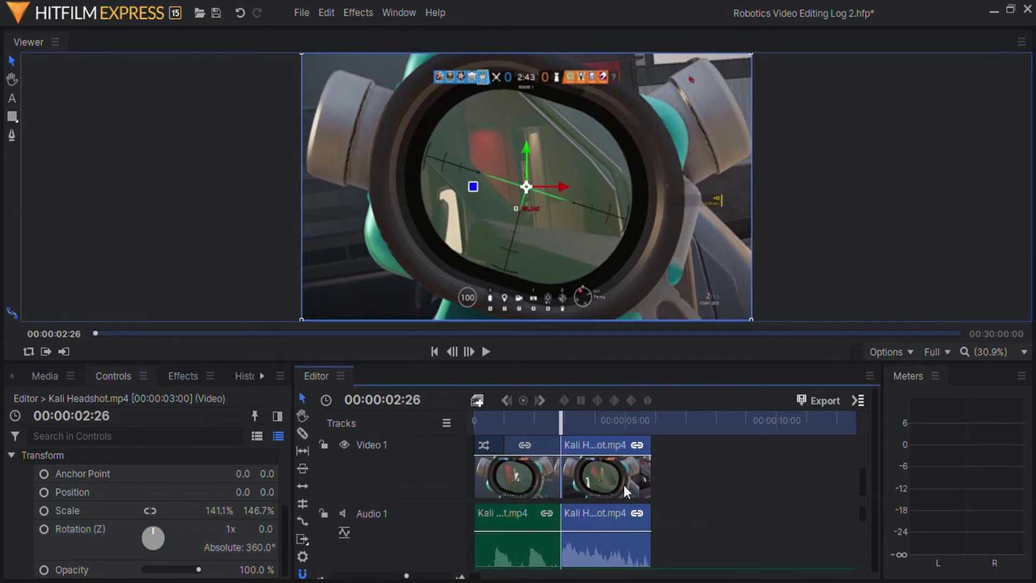
pyautogui.press('space')
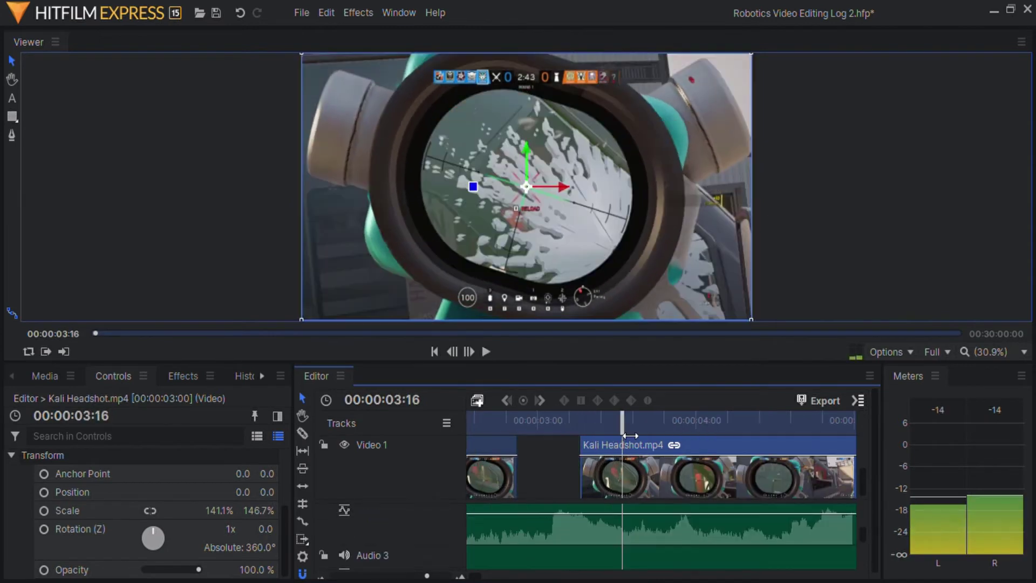
# Split off a section at 00:00:03:16, move it earlier, and stretch it to close the gap
pyautogui.click(634, 489)
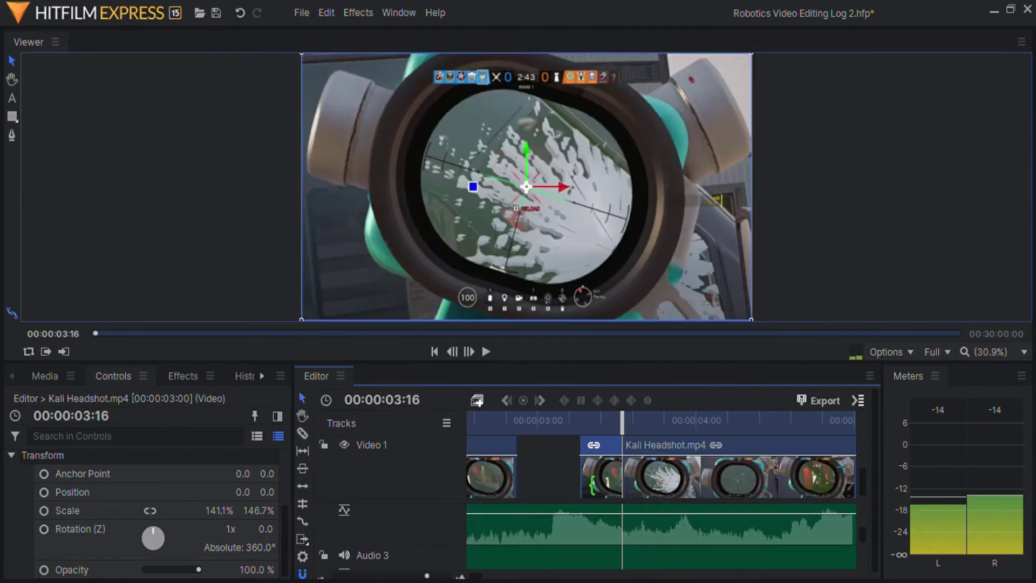
pyautogui.moveTo(598, 473); pyautogui.dragTo(536, 471)
pyautogui.moveTo(540, 429)
pyautogui.mouseDown()
pyautogui.moveTo(524, 432)
pyautogui.moveTo(540, 432)
pyautogui.mouseUp()
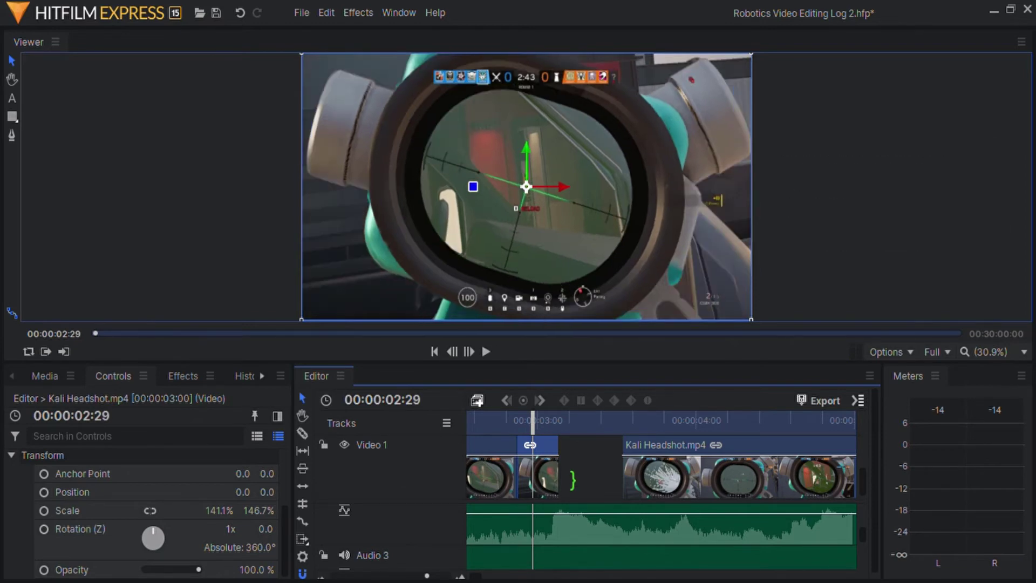
pyautogui.moveTo(572, 479); pyautogui.dragTo(621, 479)
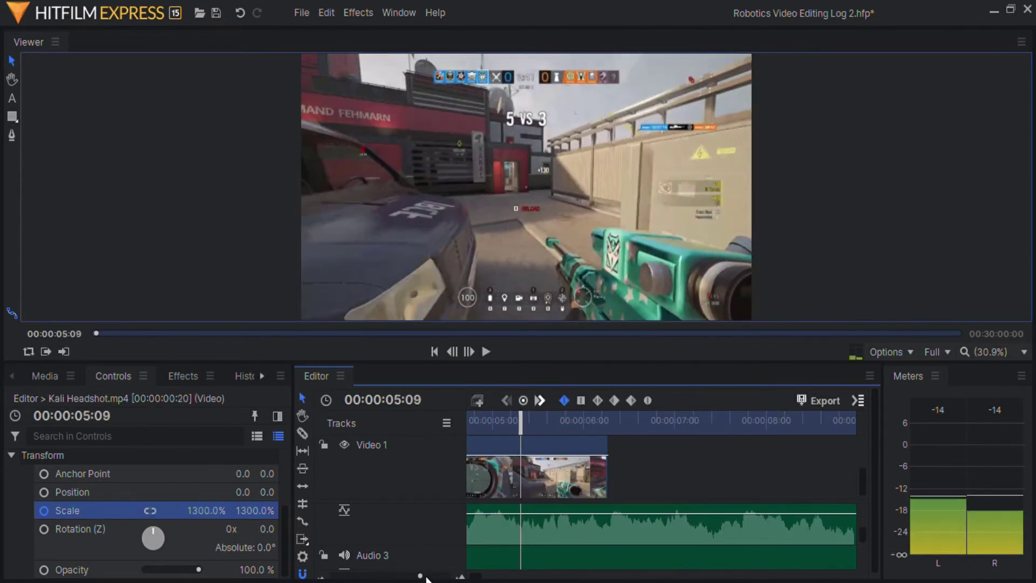
# Set Scale and Position keyframes on the Kali Headshot clip at the 00:00:04:12 kill moment
pyautogui.moveTo(426, 576); pyautogui.dragTo(419, 576)
pyautogui.click(613, 429)
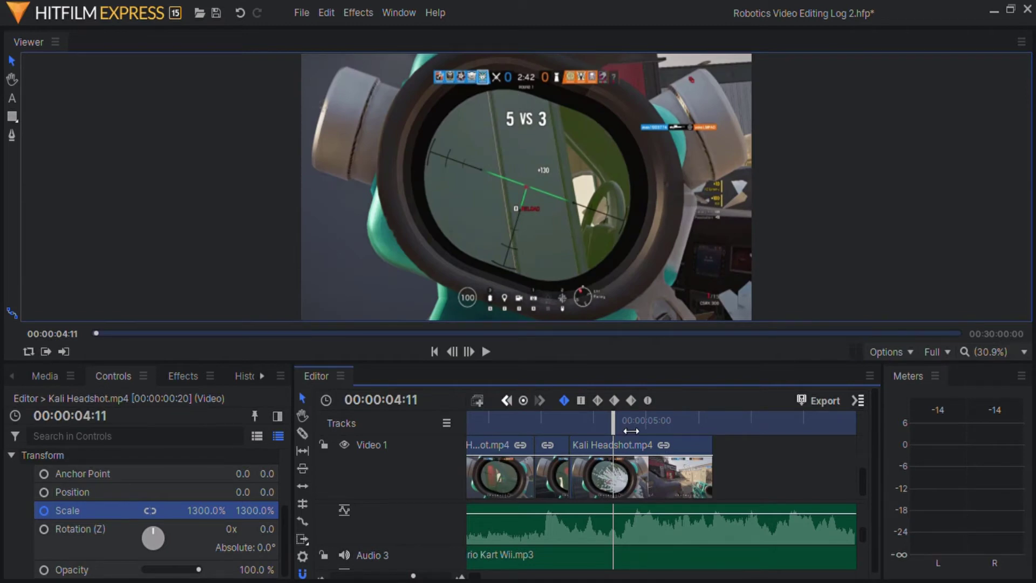
pyautogui.moveTo(632, 430)
pyautogui.mouseDown()
pyautogui.moveTo(586, 424)
pyautogui.moveTo(614, 423)
pyautogui.mouseUp()
pyautogui.scroll(3, 48, 517)
pyautogui.scroll(-3, 72, 556)
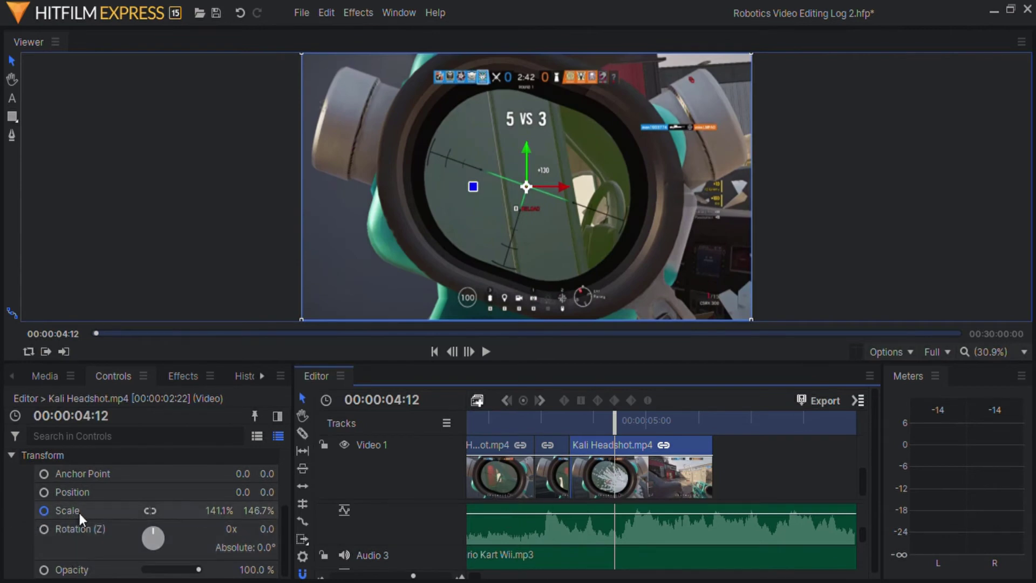
pyautogui.click(42, 511)
pyautogui.click(38, 489)
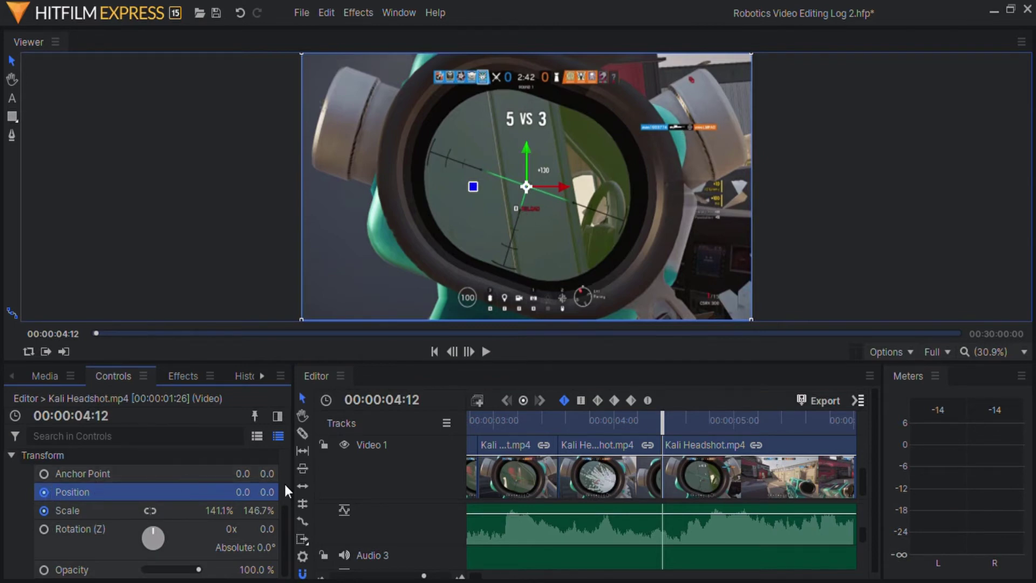
# At 00:00:04:24, move and enlarge the clip in the Viewer to magnify the centred kill feed
pyautogui.click(417, 576)
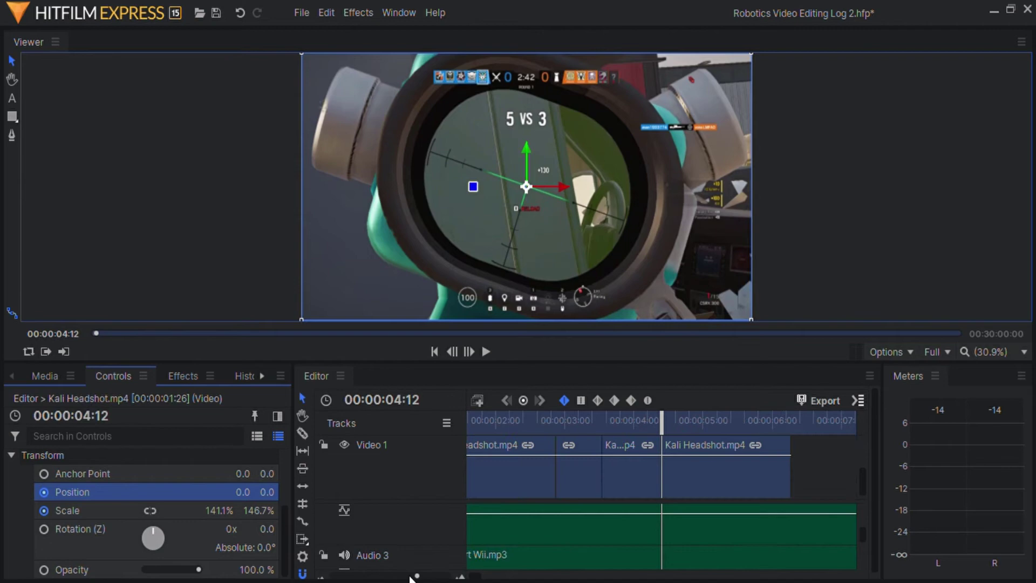
pyautogui.click(668, 427)
pyautogui.moveTo(692, 428); pyautogui.dragTo(690, 426)
pyautogui.click(697, 481)
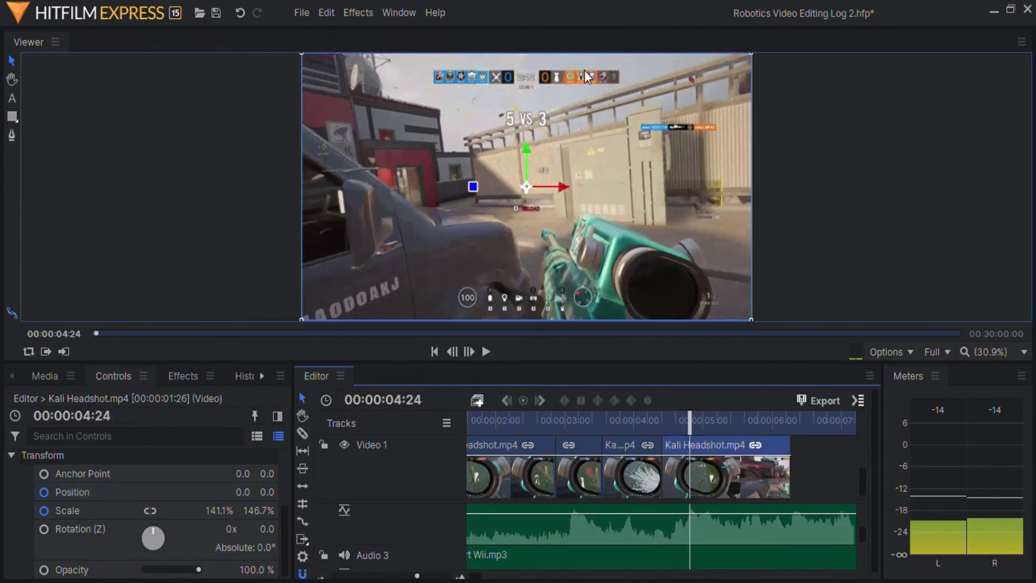
pyautogui.moveTo(545, 245); pyautogui.dragTo(407, 262)
pyautogui.scroll(-5, 407, 263)
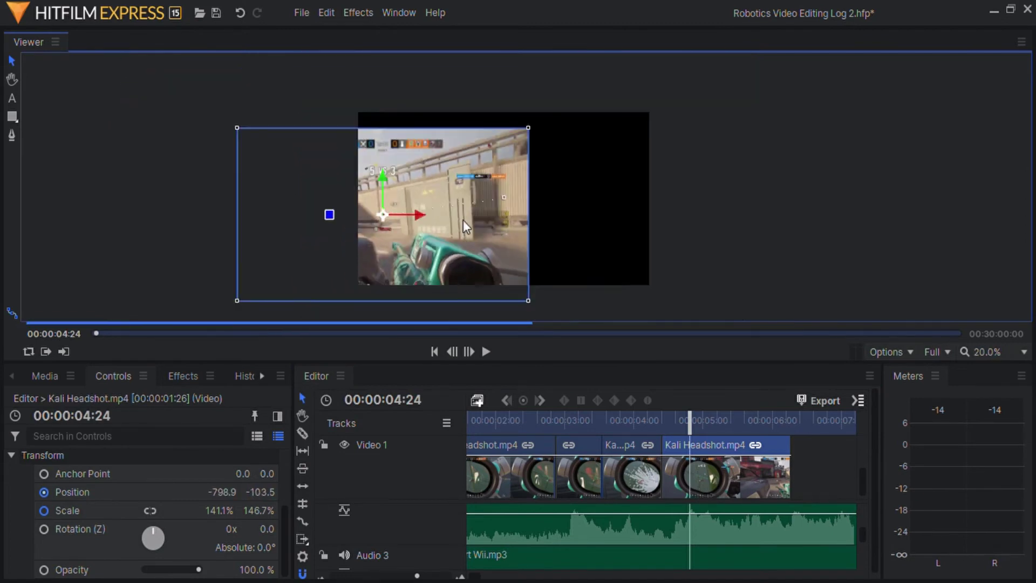
pyautogui.moveTo(495, 264); pyautogui.dragTo(694, 53)
pyautogui.moveTo(628, 161); pyautogui.dragTo(585, 169)
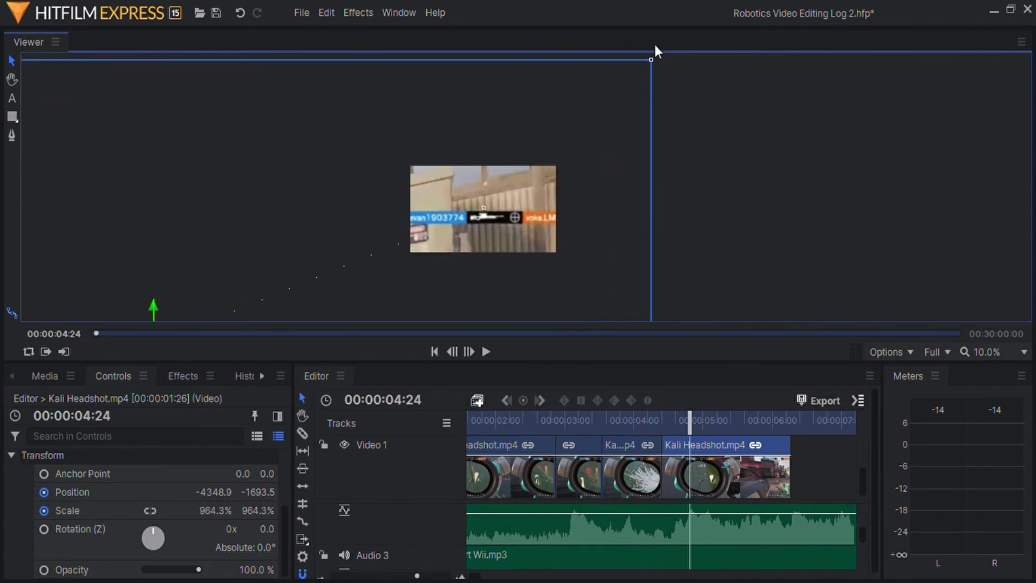
pyautogui.moveTo(651, 61); pyautogui.dragTo(576, 160)
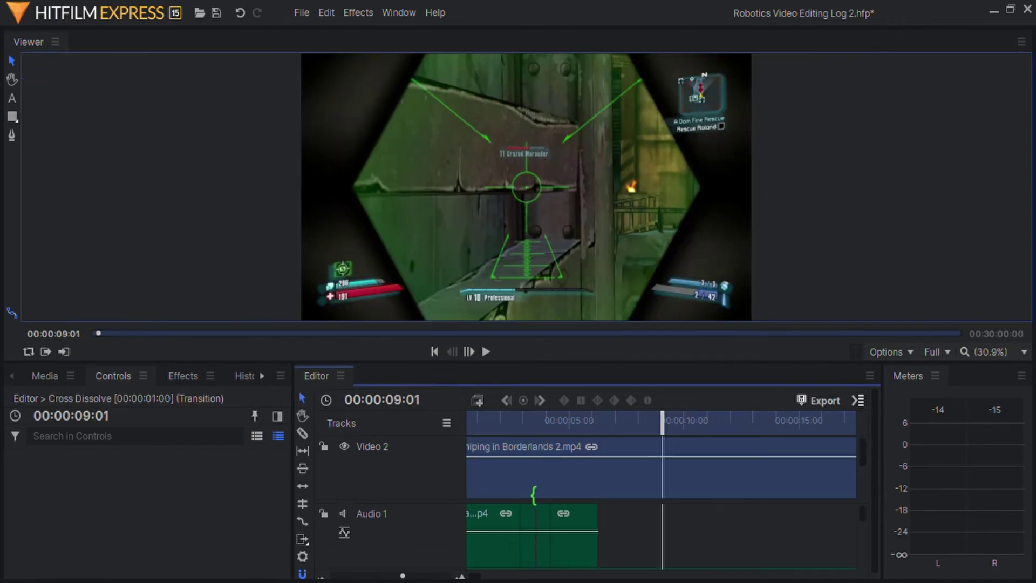
# Move the Borderlands clip later on Video 1, after the Kali footage's cross dissolve
pyautogui.moveTo(493, 485); pyautogui.dragTo(618, 468)
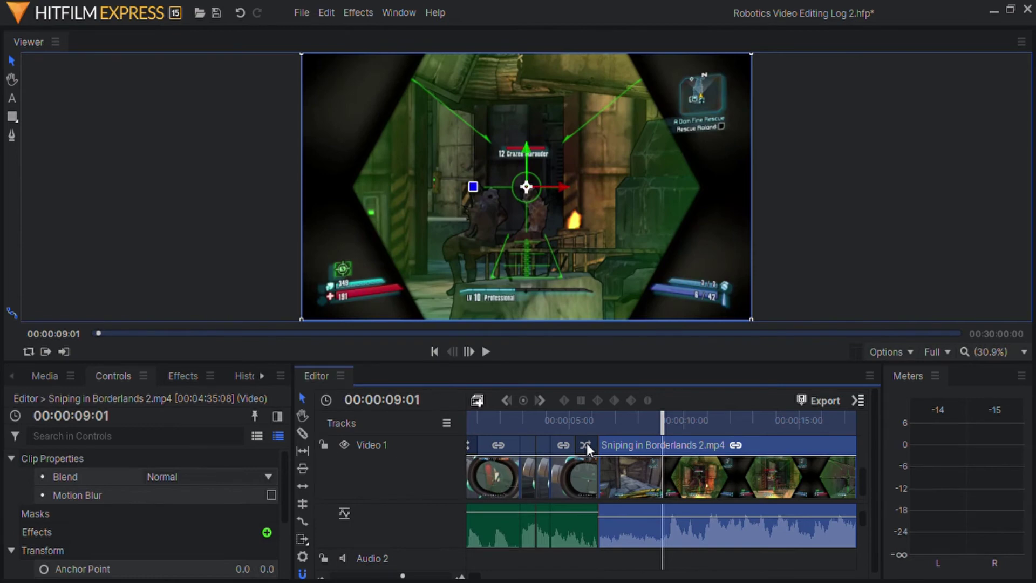
pyautogui.click(587, 443)
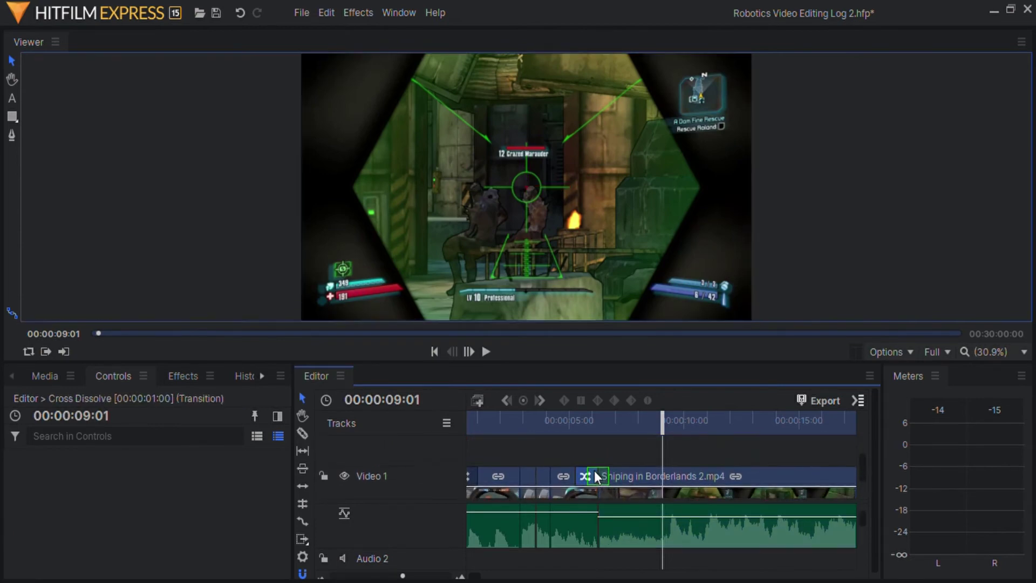
pyautogui.click(662, 475)
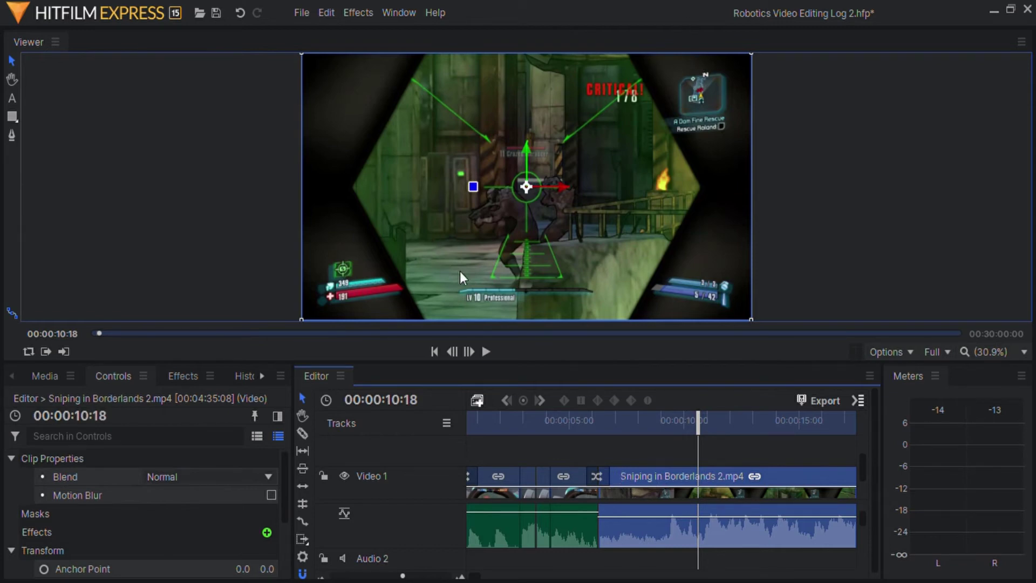
# Split the Borderlands clip at 00:00:10:20 with Ctrl+Shift+D and select its audio clip
pyautogui.press('Right')
pyautogui.press('Right')
pyautogui.hotkey('ctrl', 'shift', 'd')
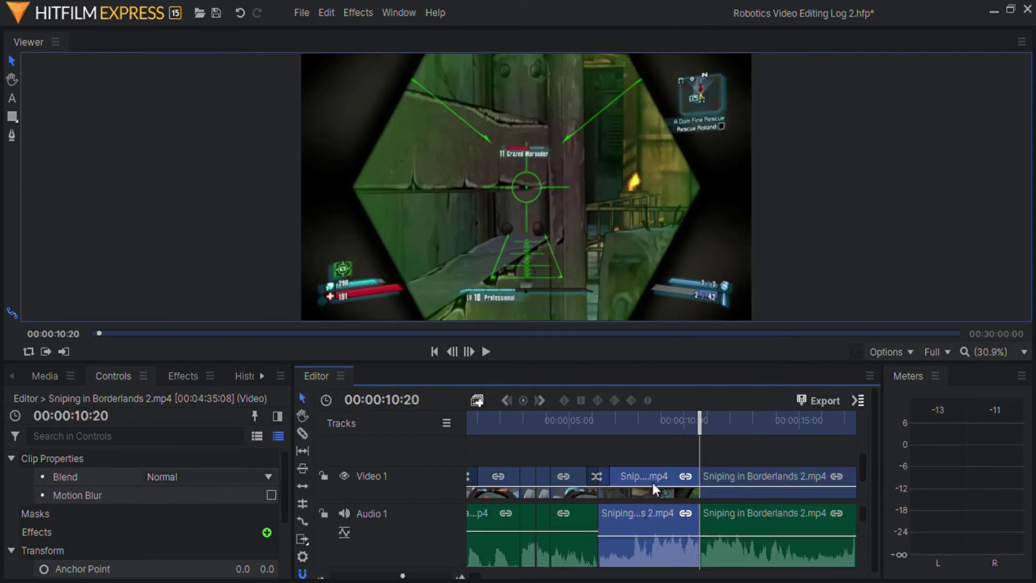
pyautogui.scroll(-1, 650, 513)
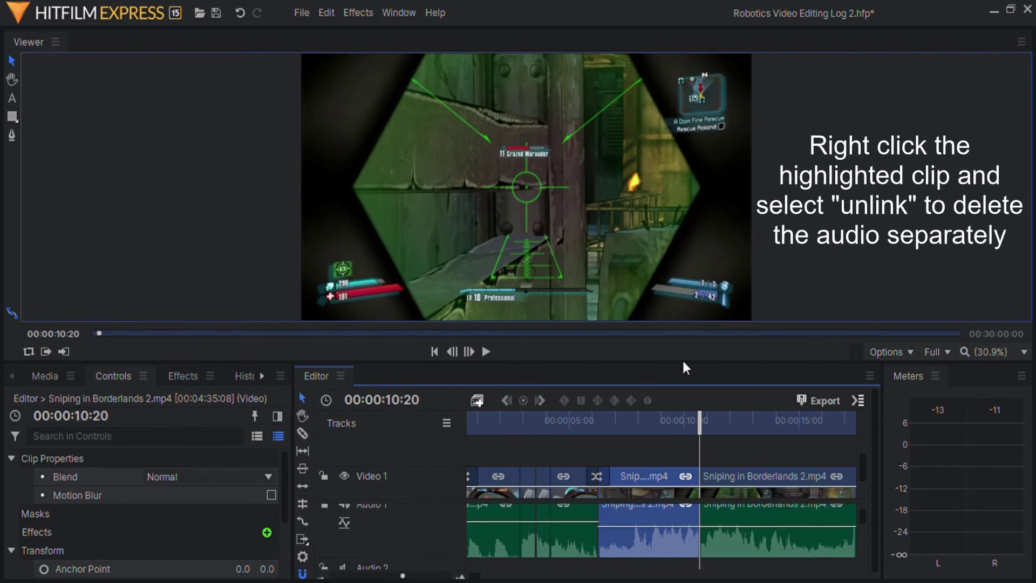
pyautogui.click(635, 428)
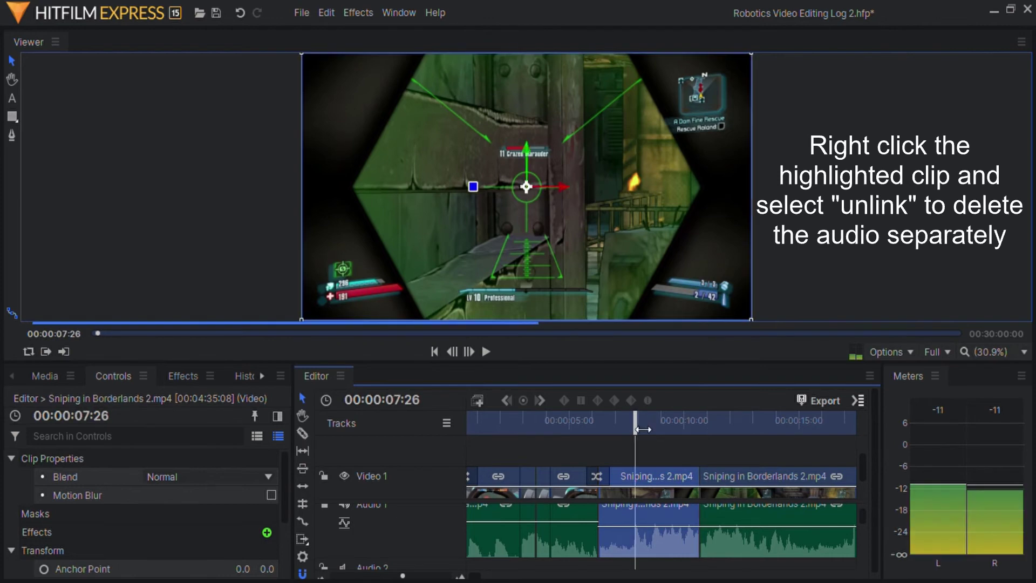
pyautogui.scroll(-3, 649, 540)
pyautogui.click(643, 513)
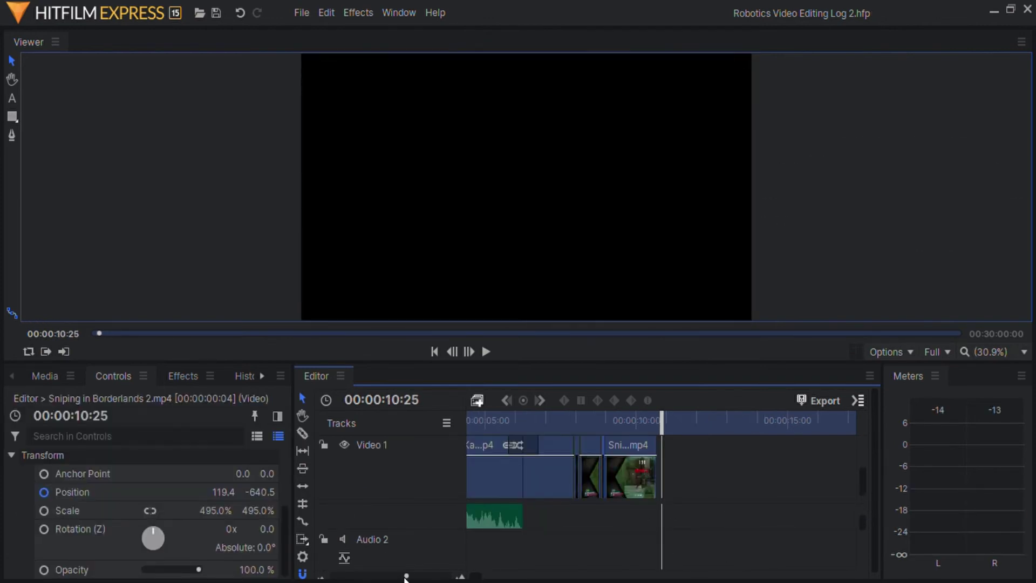
# Select the Kali Headshot clip and switch between the Viewer's selection and mask tools
pyautogui.moveTo(405, 574); pyautogui.dragTo(395, 575)
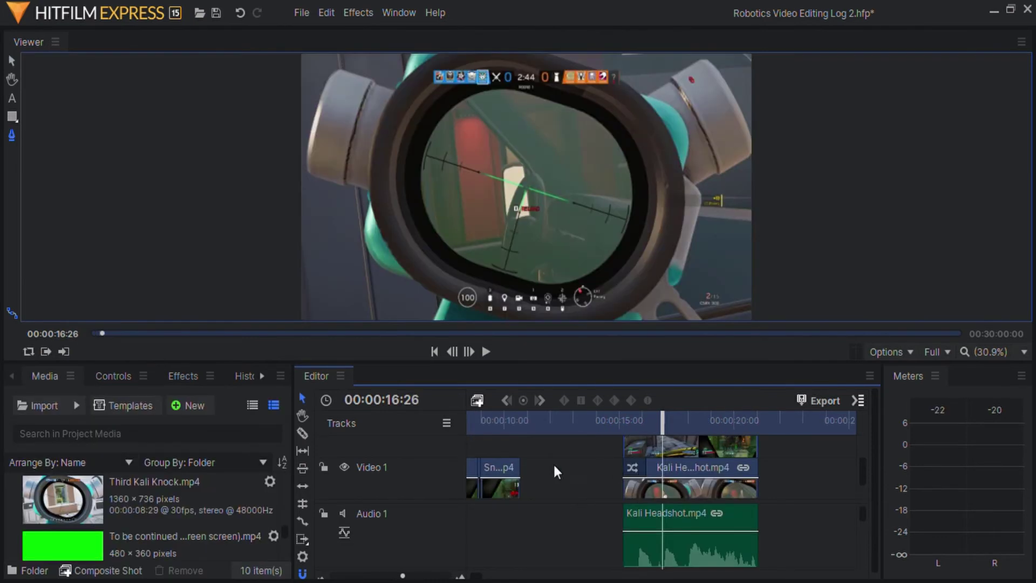
pyautogui.click(683, 491)
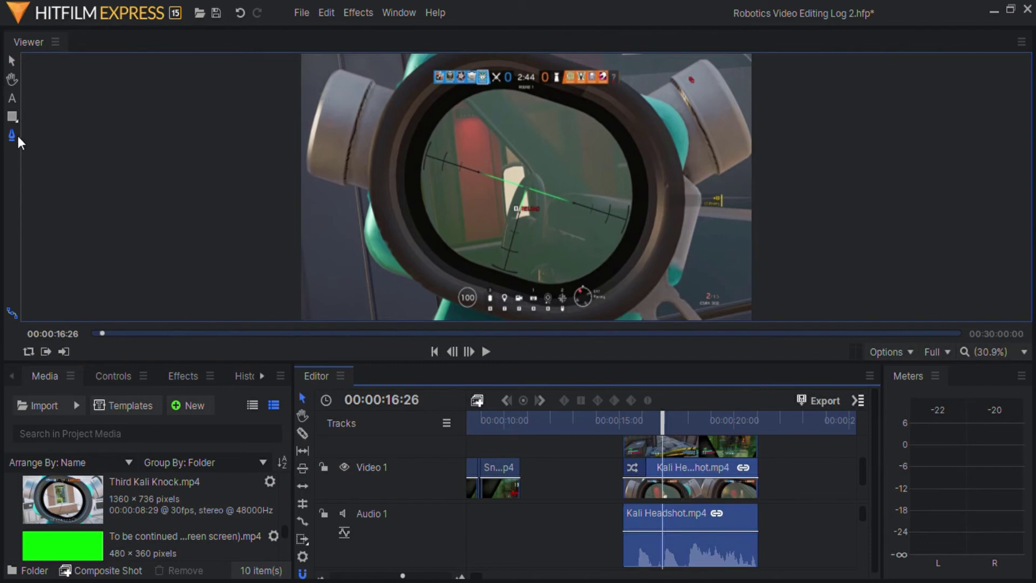
pyautogui.click(11, 60)
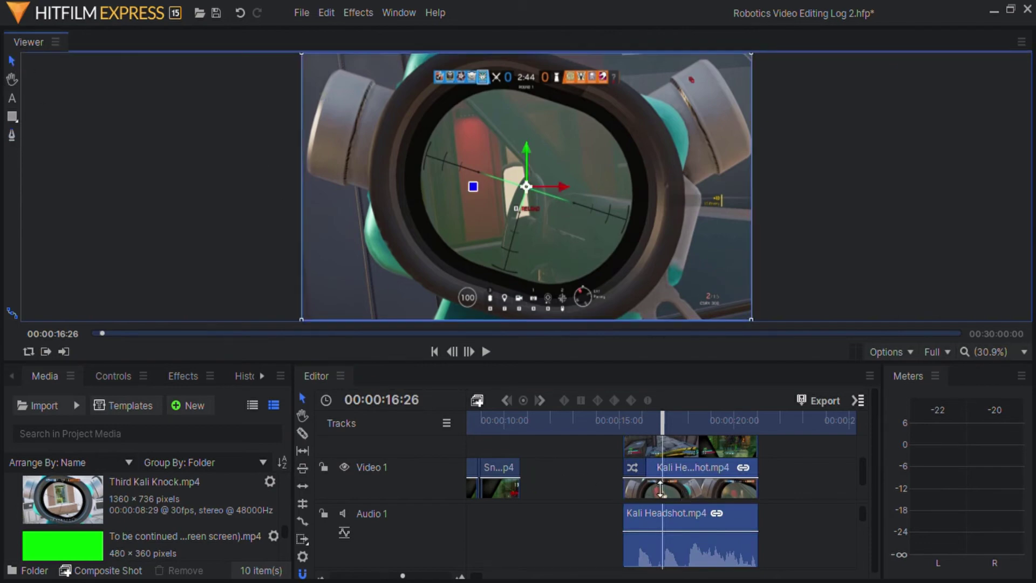
pyautogui.click(13, 135)
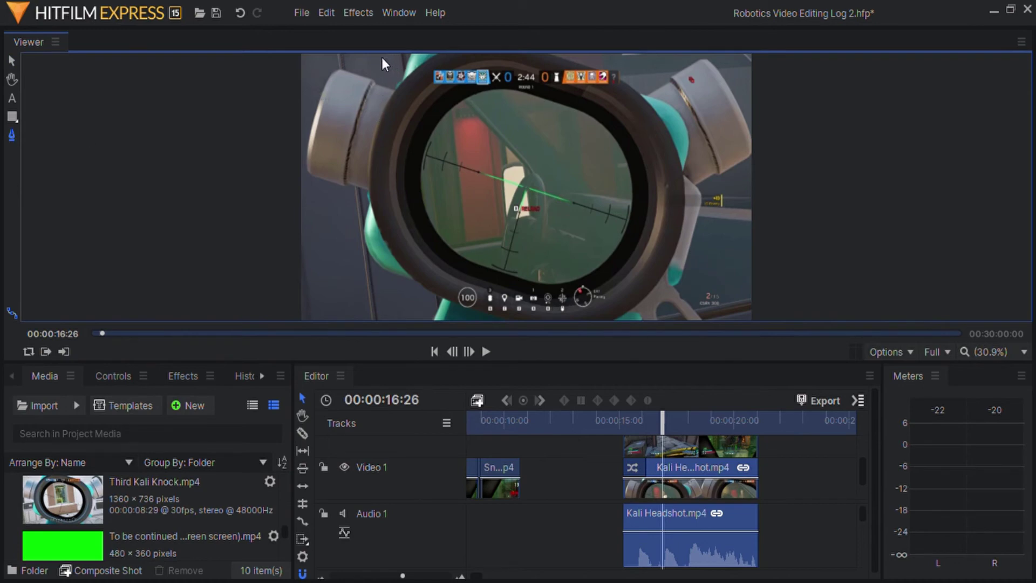
pyautogui.scroll(-2, 384, 54)
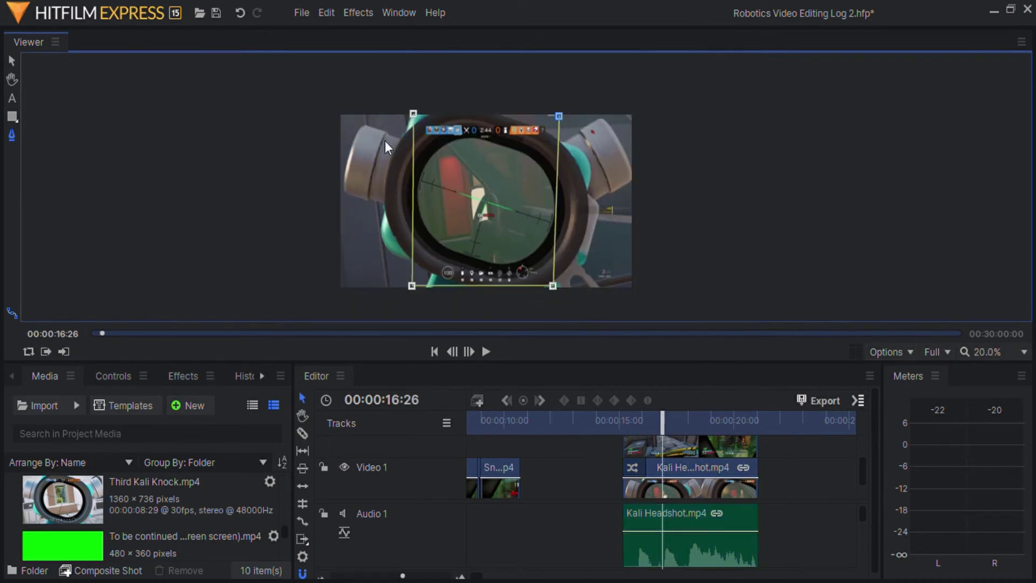
pyautogui.scroll(3, 577, 180)
pyautogui.scroll(-2, 568, 134)
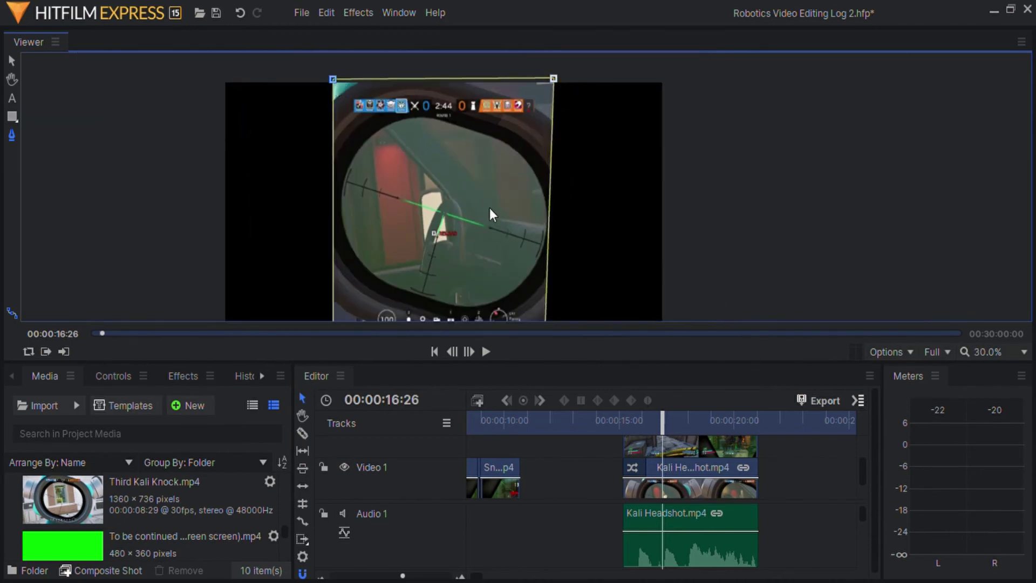
pyautogui.scroll(-1, 575, 267)
pyautogui.scroll(-3, 574, 264)
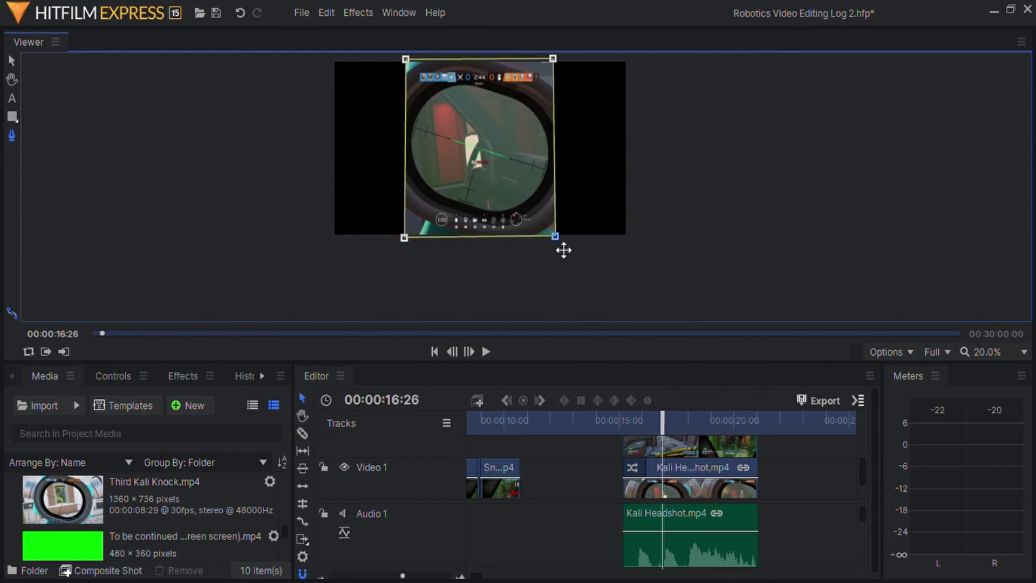
pyautogui.scroll(1, 503, 201)
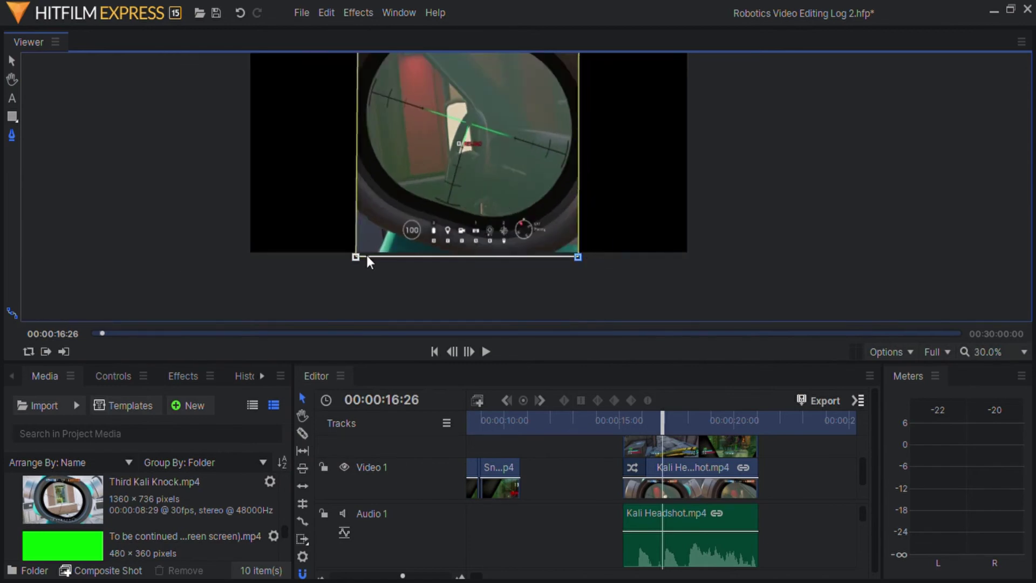
pyautogui.scroll(-1, 392, 255)
pyautogui.scroll(1, 392, 254)
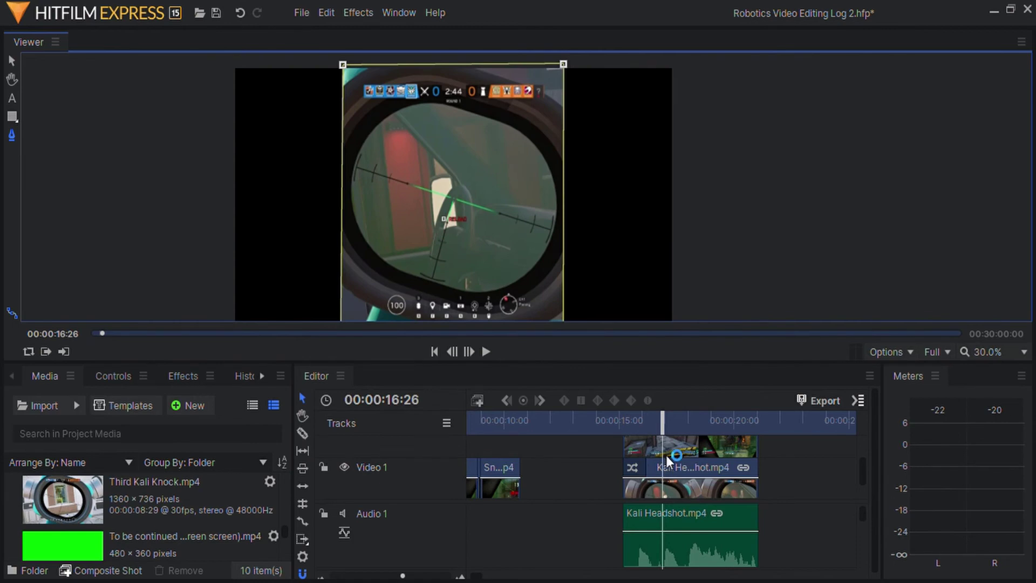
pyautogui.click(688, 488)
# Shift the Kali headshot clip to the left side of the frame, nudging it slightly up
pyautogui.click(423, 196)
pyautogui.scroll(-1, 468, 195)
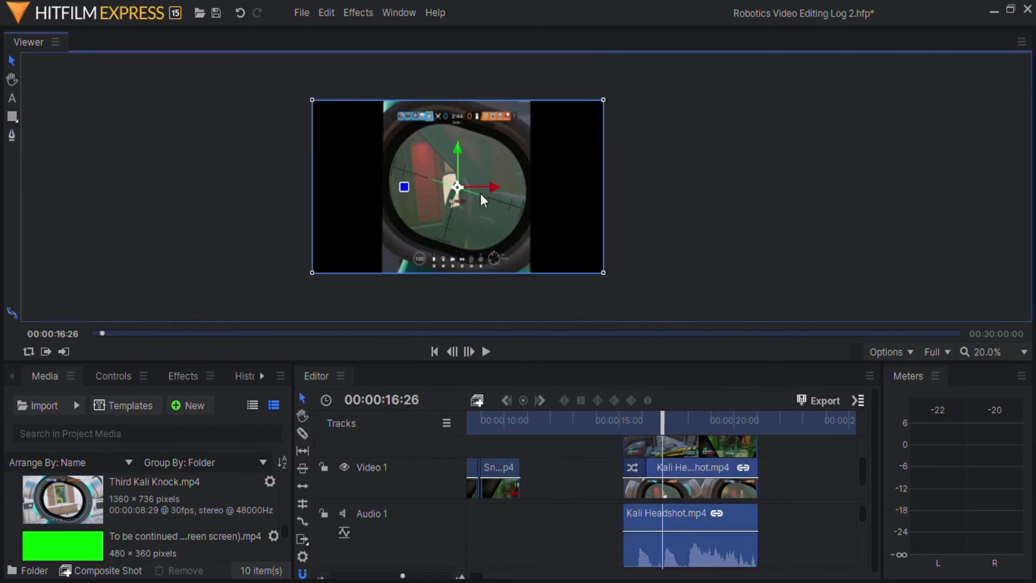
pyautogui.moveTo(480, 193); pyautogui.dragTo(411, 195)
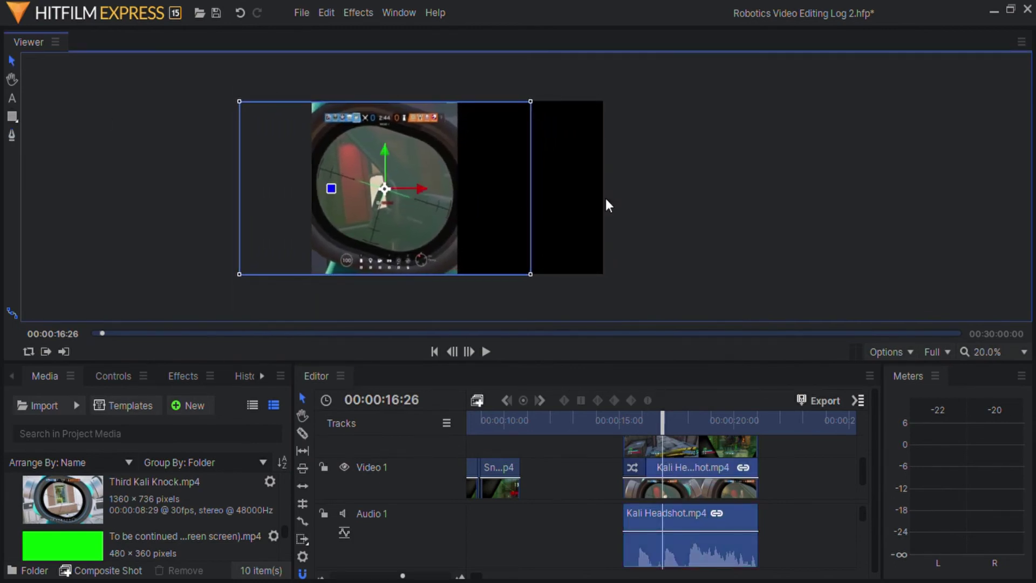
pyautogui.moveTo(386, 157); pyautogui.dragTo(387, 154)
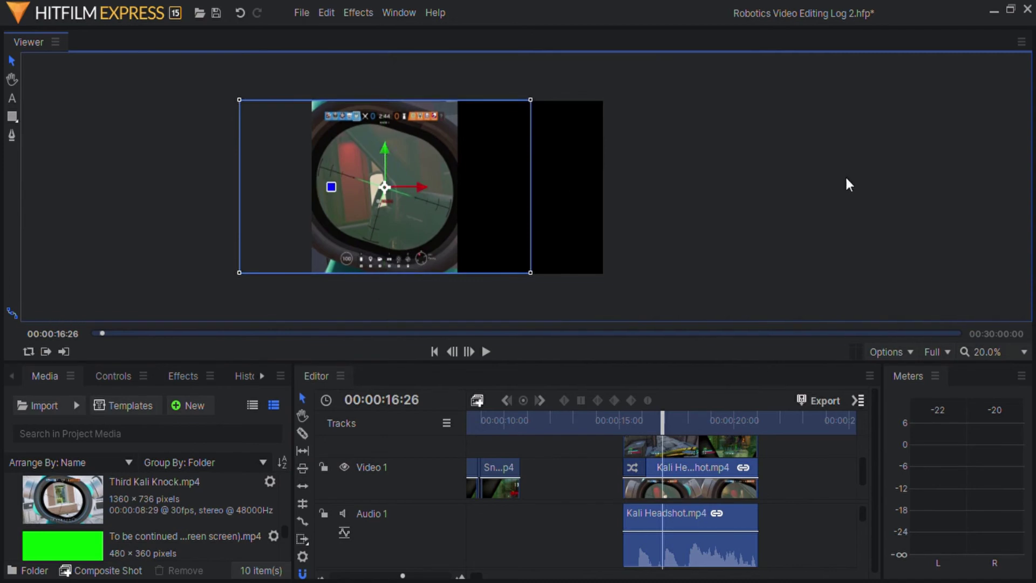
pyautogui.click(731, 208)
# Select the Sniping in Borderlands 2 clip and inspect its mask outline in the properties
pyautogui.scroll(2, 355, 453)
pyautogui.click(535, 191)
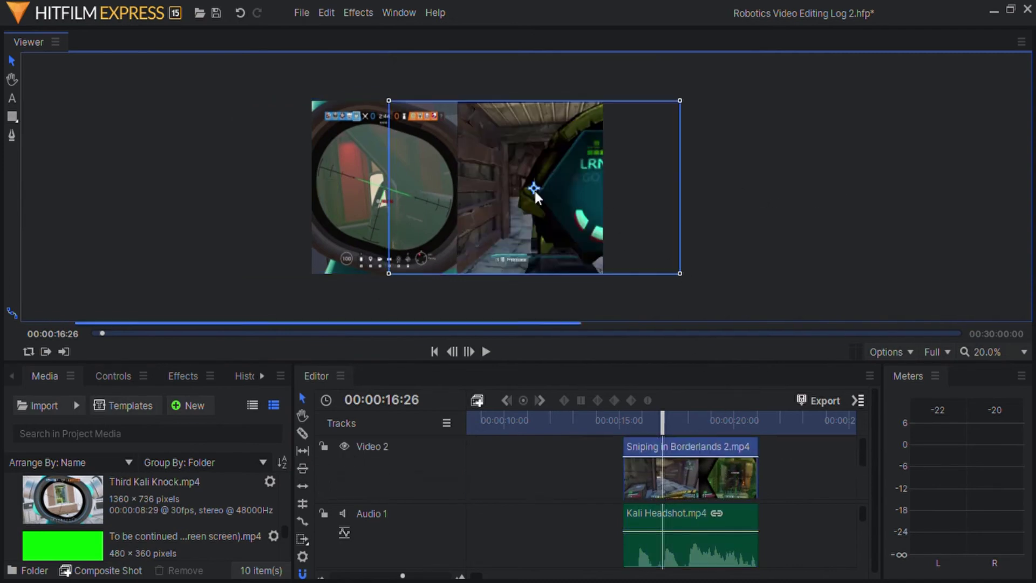
pyautogui.click(102, 372)
pyautogui.click(90, 536)
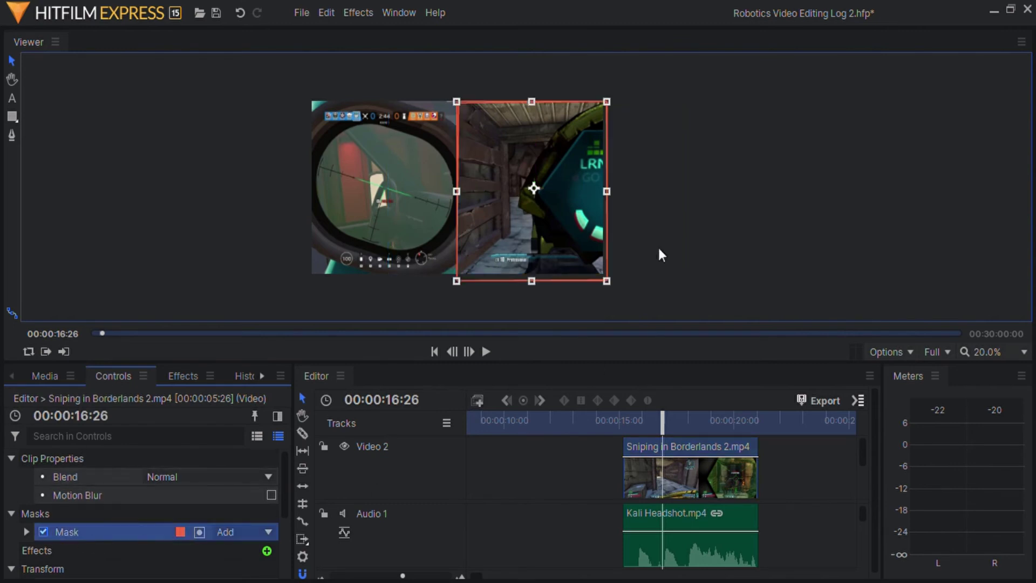
pyautogui.click(625, 157)
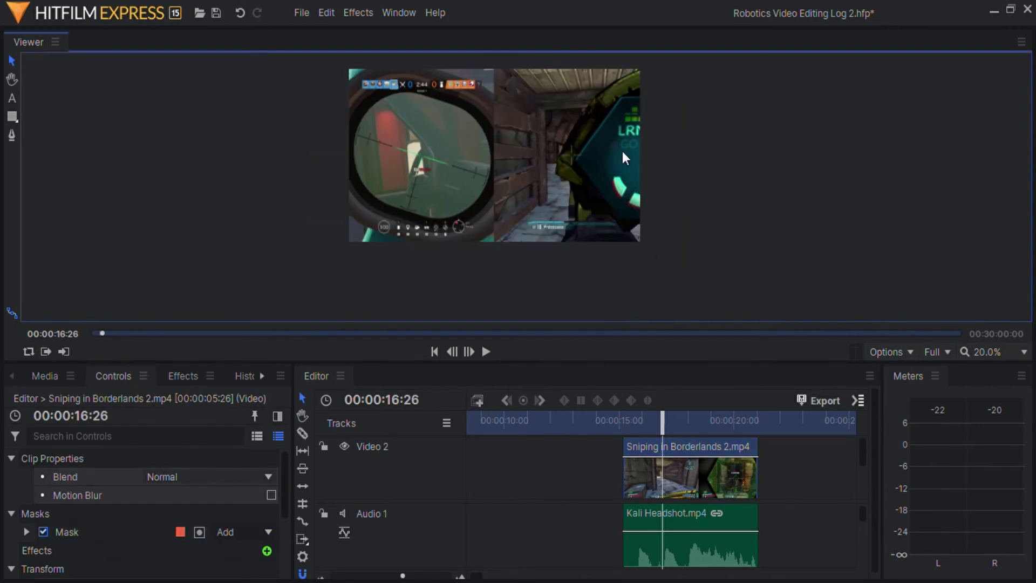
# Add Cross Dissolves to the Sniping in Borderlands 2 clip and both ends of the Kali Headshot clip
pyautogui.click(999, 351)
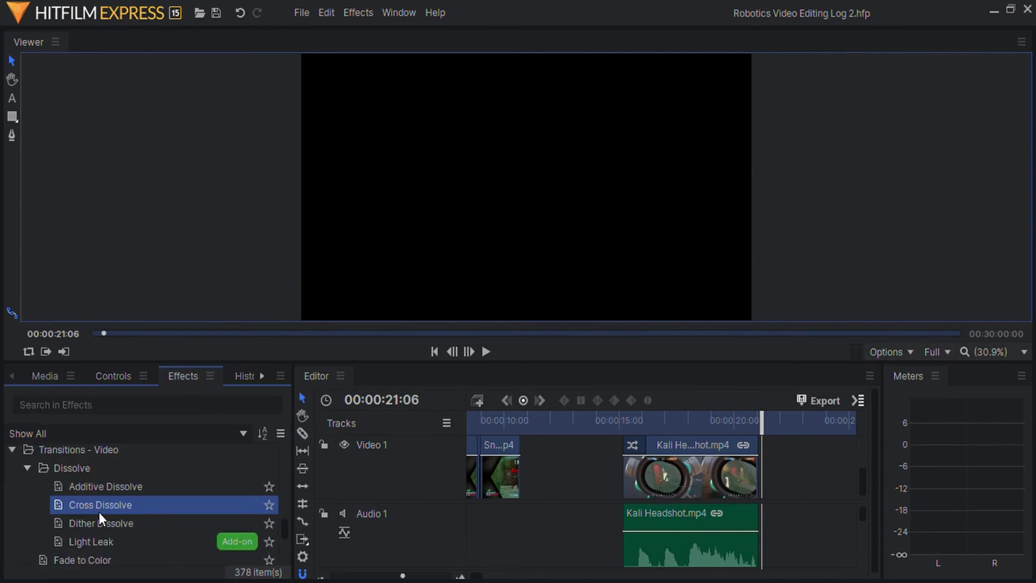
pyautogui.moveTo(100, 513); pyautogui.dragTo(691, 470)
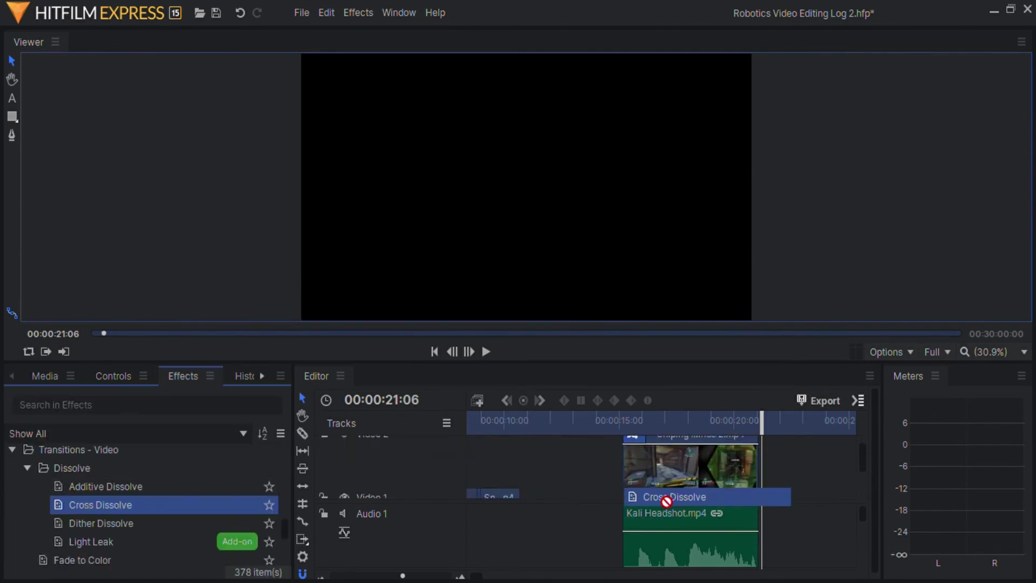
pyautogui.moveTo(664, 498); pyautogui.dragTo(752, 451)
pyautogui.moveTo(100, 505); pyautogui.dragTo(806, 489)
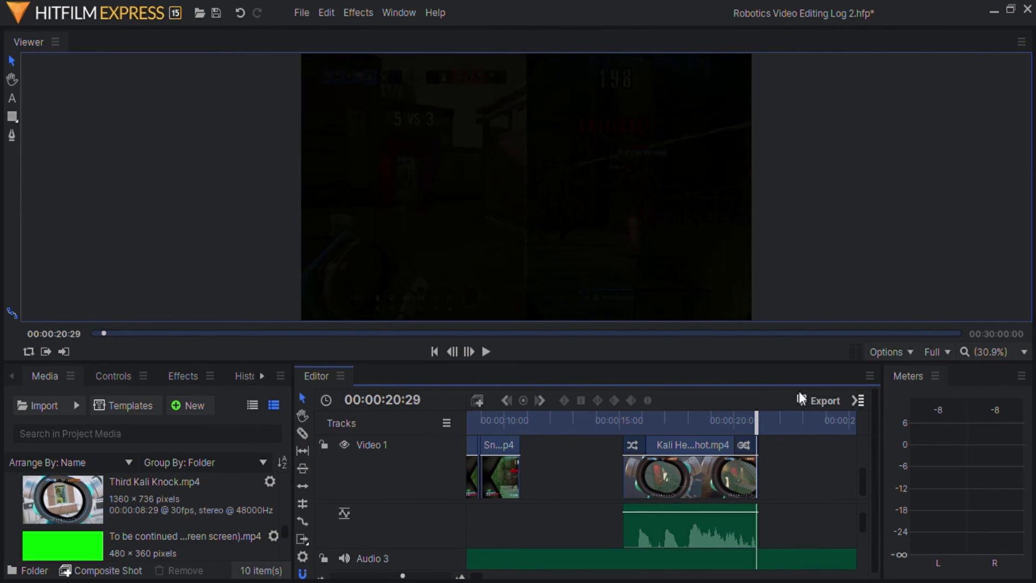
# Place Nice Shot Announcer.mp4 on the timeline and preview it around 00:00:22:00
pyautogui.scroll(-2, 686, 561)
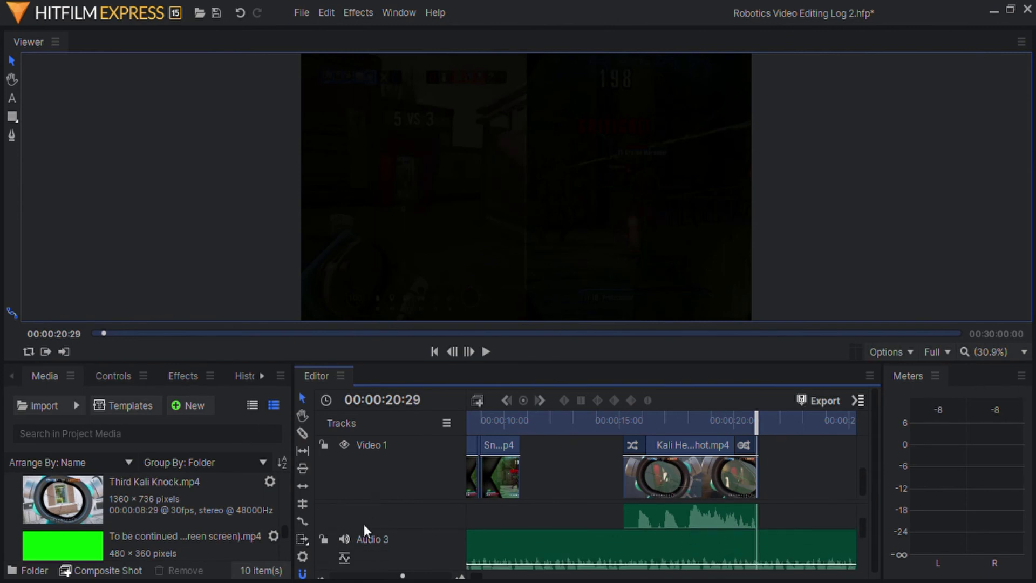
pyautogui.scroll(2, 389, 513)
pyautogui.scroll(-1, 123, 538)
pyautogui.scroll(3, 123, 538)
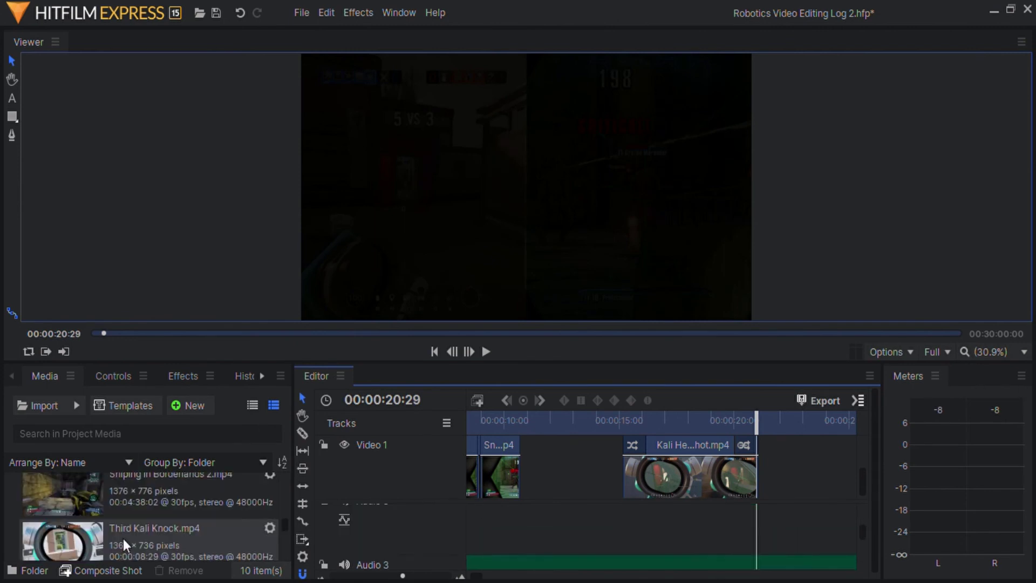
pyautogui.scroll(3, 123, 539)
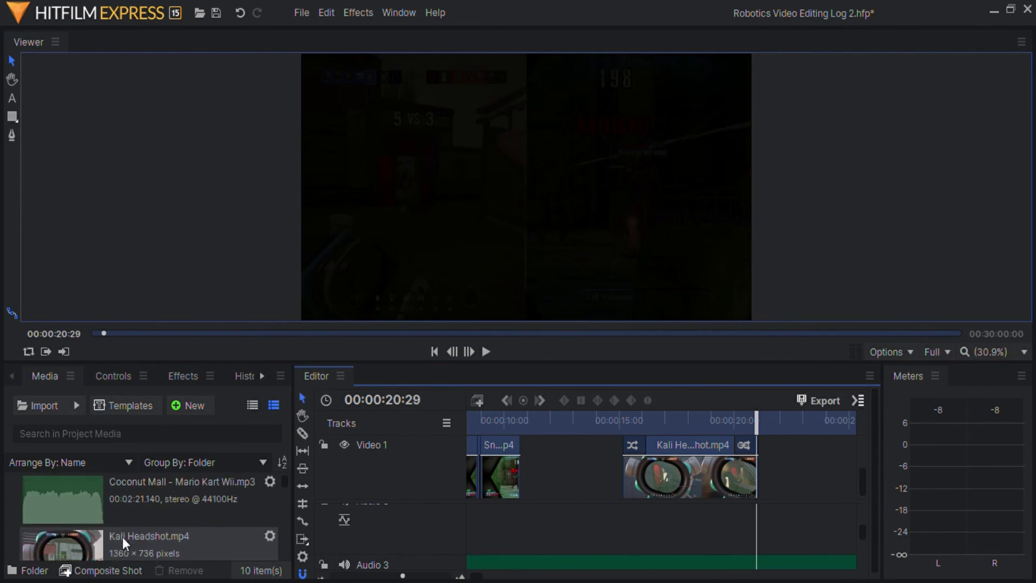
pyautogui.scroll(-4, 122, 537)
pyautogui.scroll(2, 122, 536)
pyautogui.scroll(2, 123, 535)
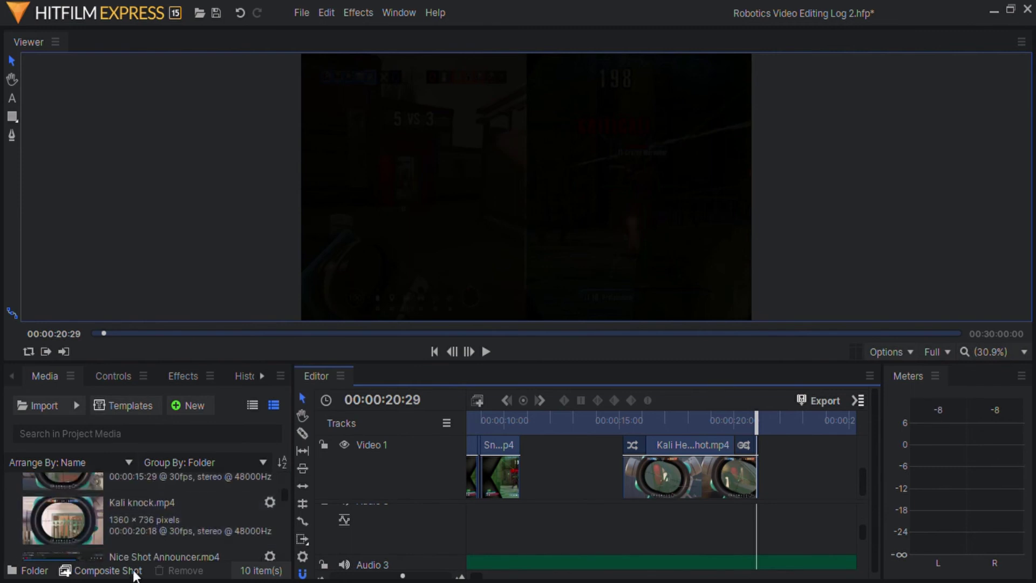
pyautogui.moveTo(110, 549); pyautogui.dragTo(714, 462)
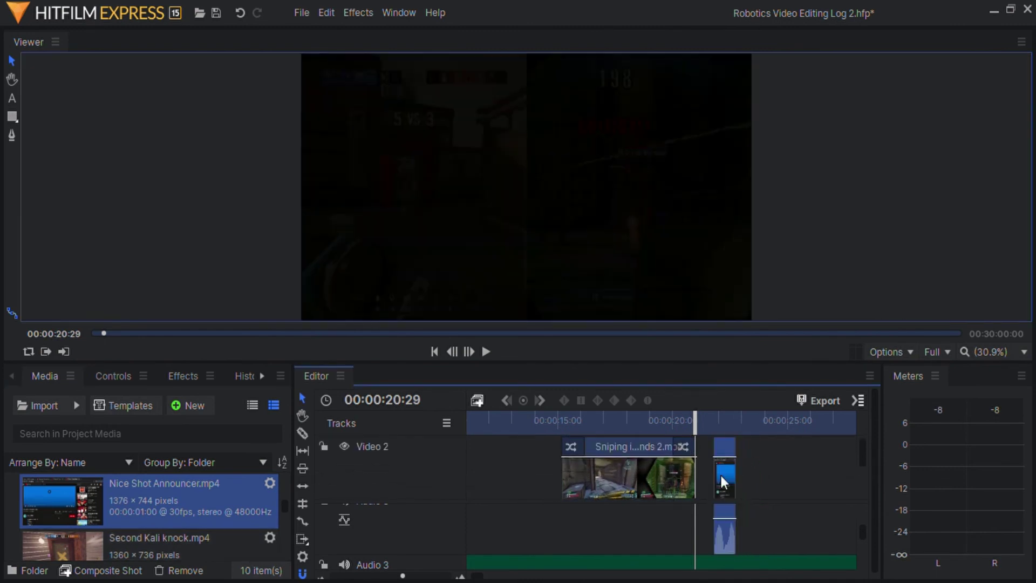
pyautogui.moveTo(708, 427); pyautogui.dragTo(719, 428)
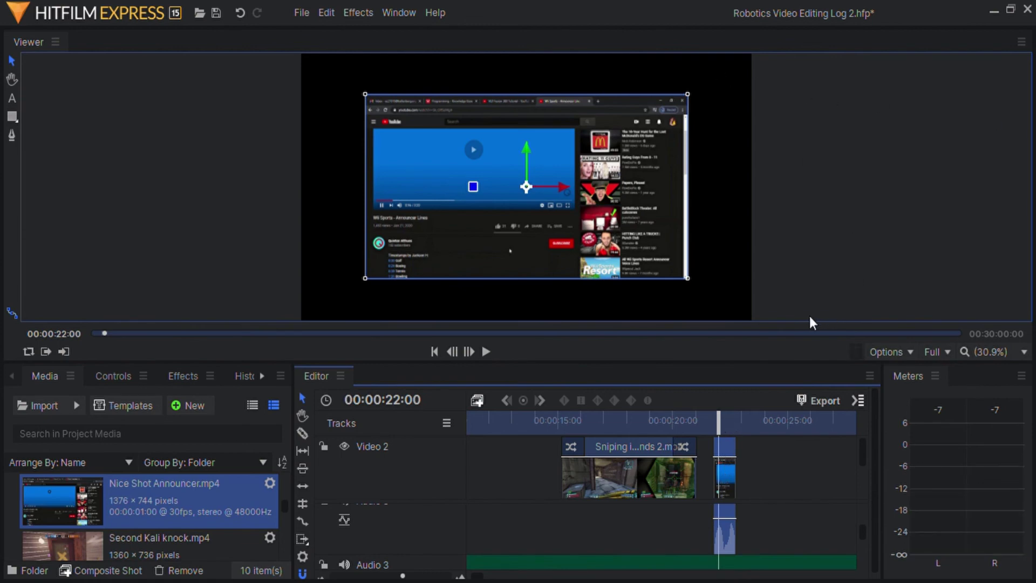
# Delete the Nice Shot video part, keeping its audio, and shift the audio slightly earlier
pyautogui.click(755, 459)
pyautogui.click(724, 474)
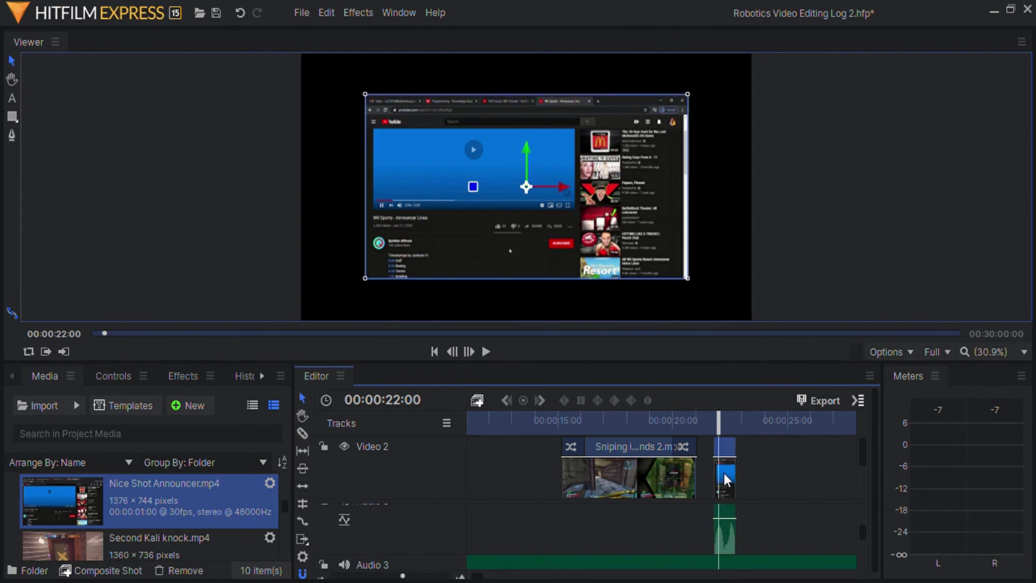
pyautogui.press('Delete')
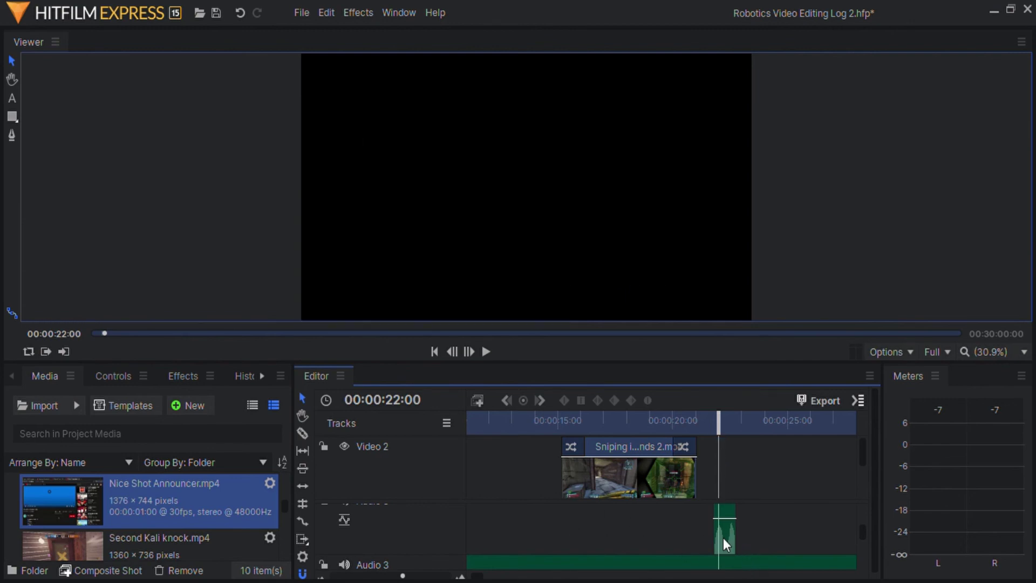
pyautogui.moveTo(723, 537); pyautogui.dragTo(664, 538)
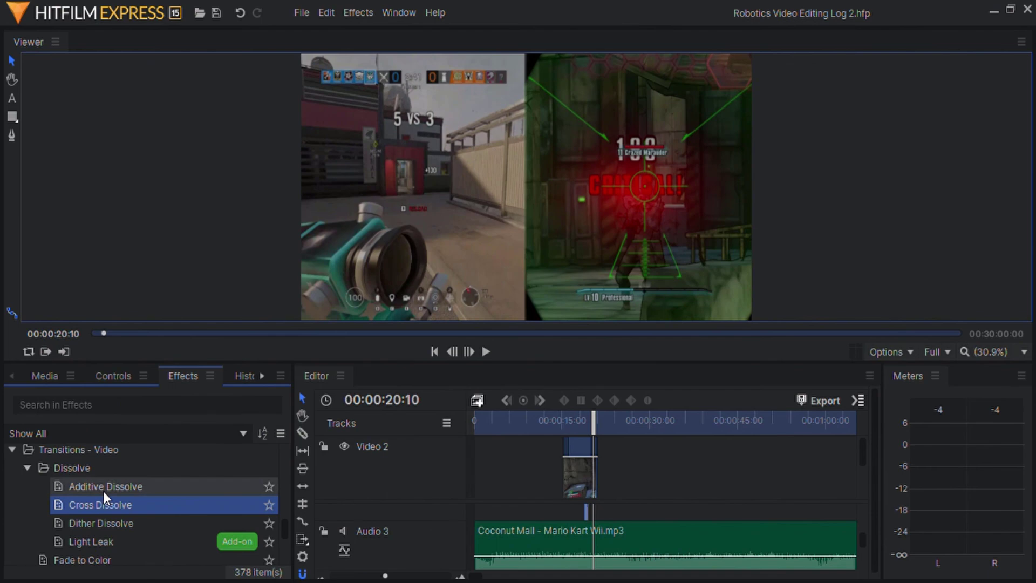
pyautogui.click(27, 468)
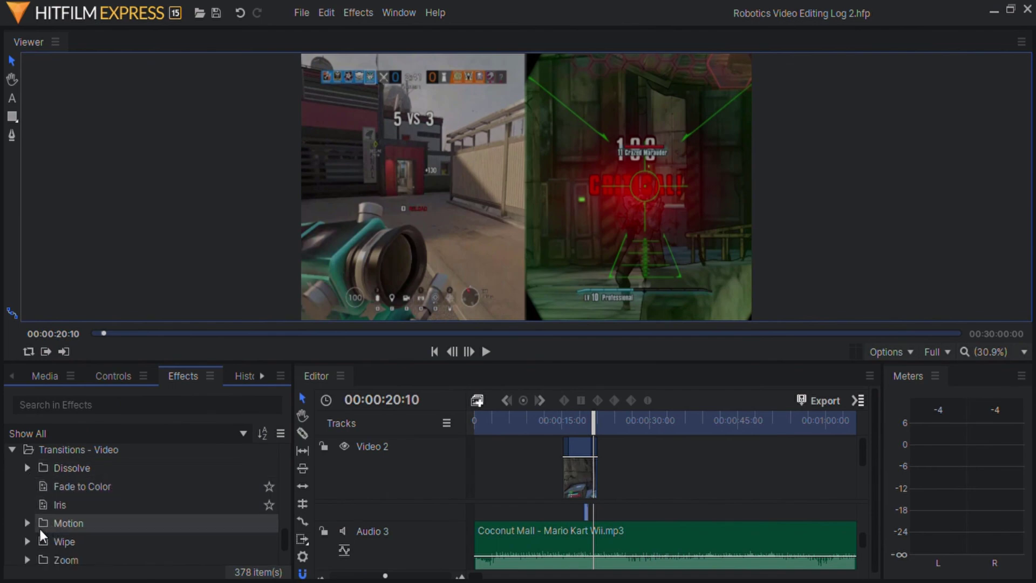
pyautogui.click(30, 523)
pyautogui.click(27, 521)
pyautogui.scroll(-2, 49, 520)
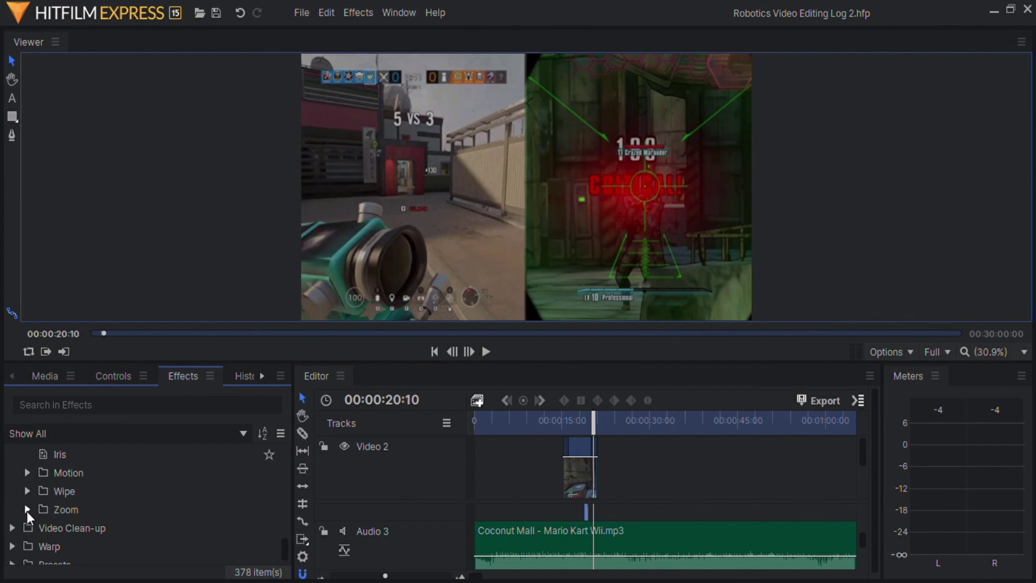
pyautogui.scroll(2, 124, 508)
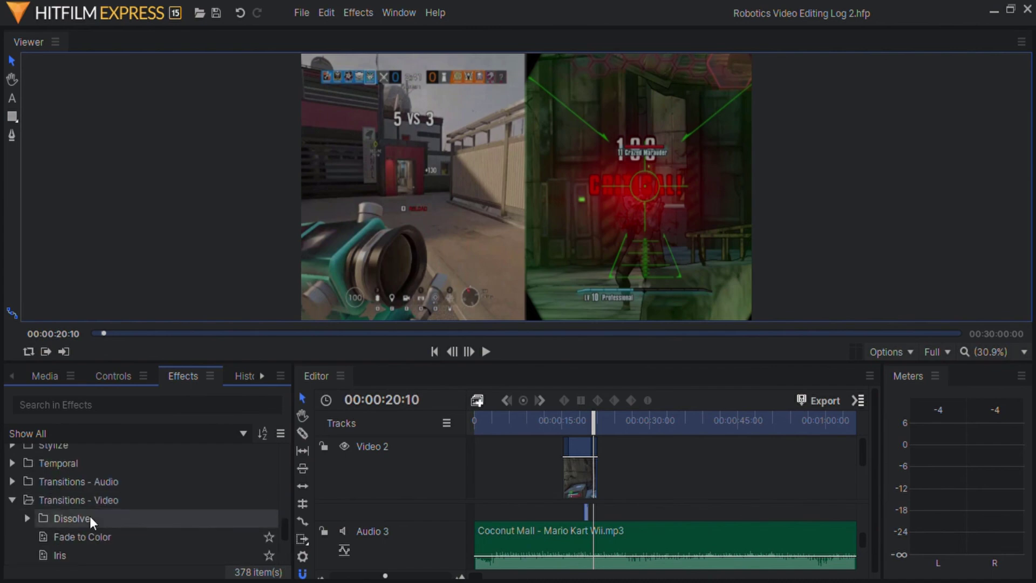
pyautogui.click(12, 500)
pyautogui.click(12, 481)
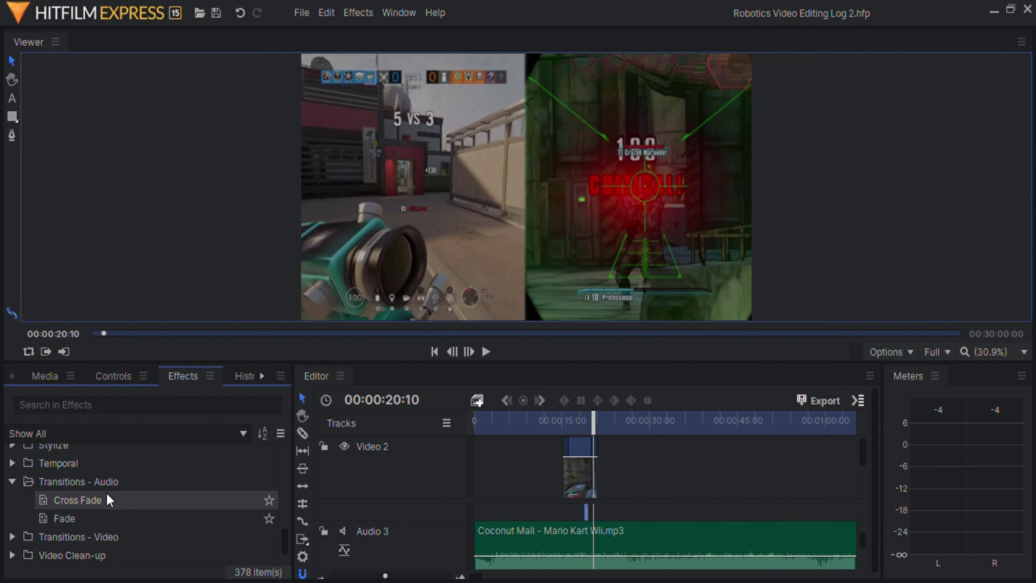
pyautogui.click(11, 481)
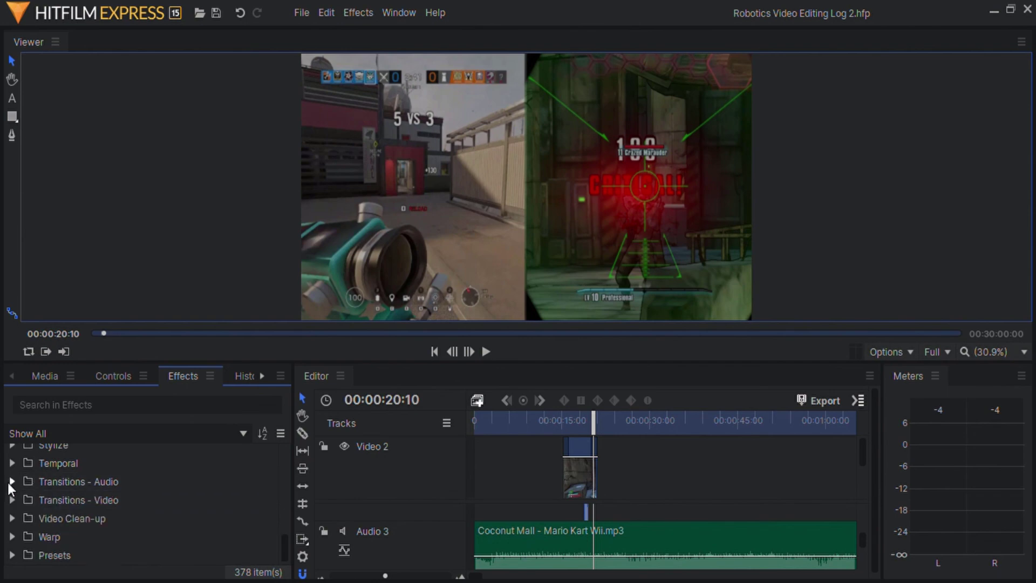